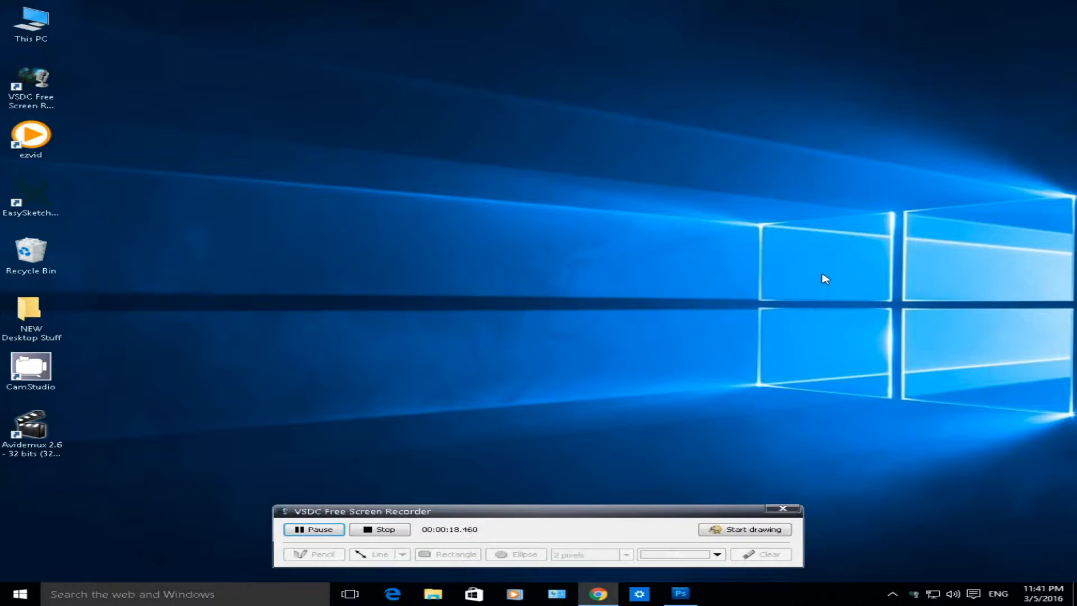
# Switch to Photoshop and look over the two open images, ending on the portrait in Untitled-1.
pyautogui.click(681, 593)
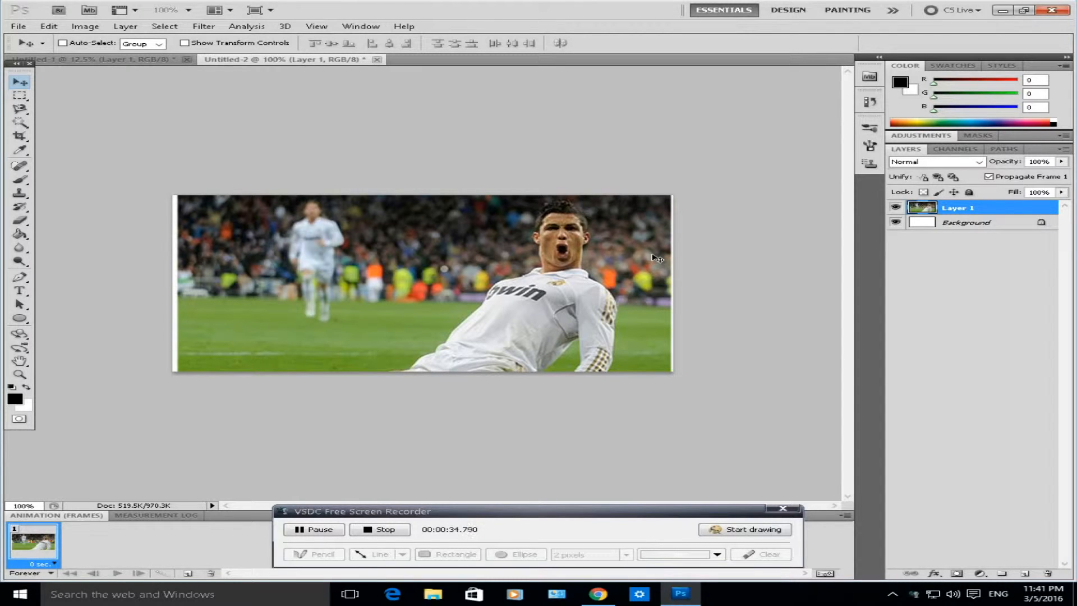
pyautogui.click(123, 61)
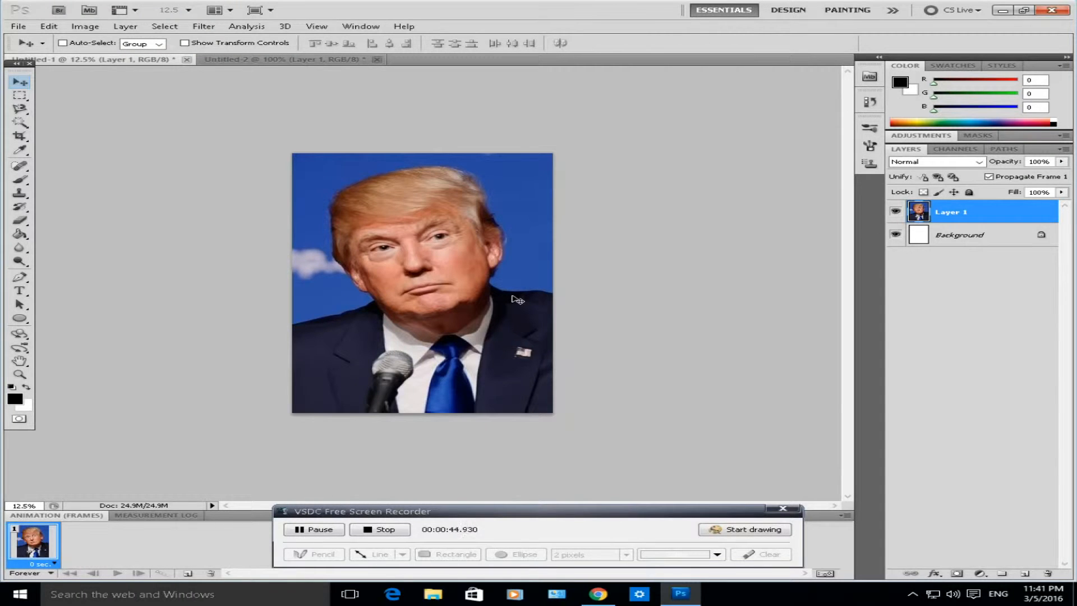
pyautogui.click(275, 61)
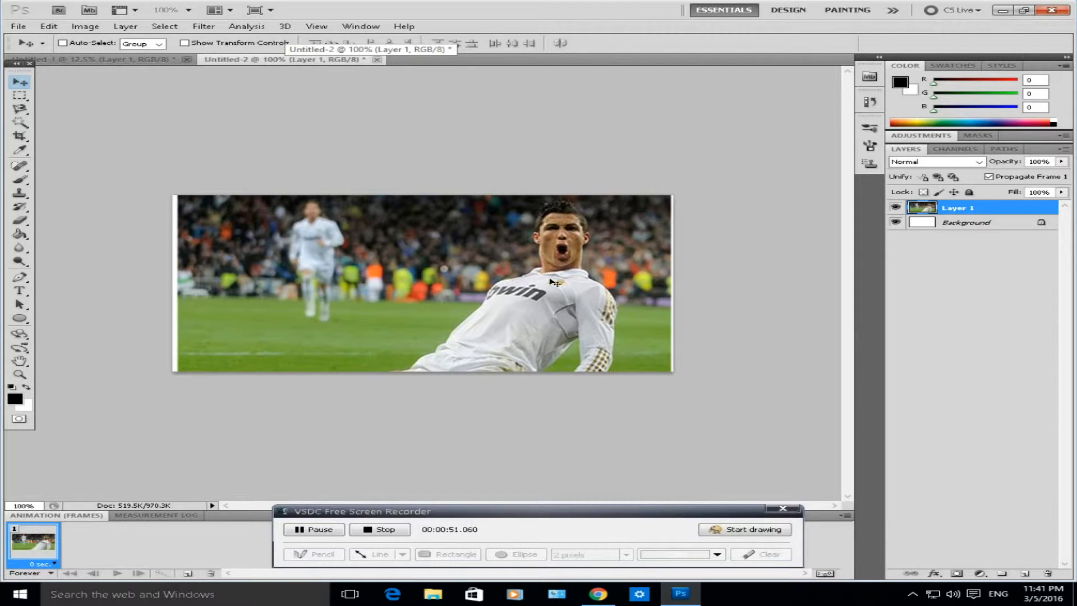
pyautogui.click(94, 61)
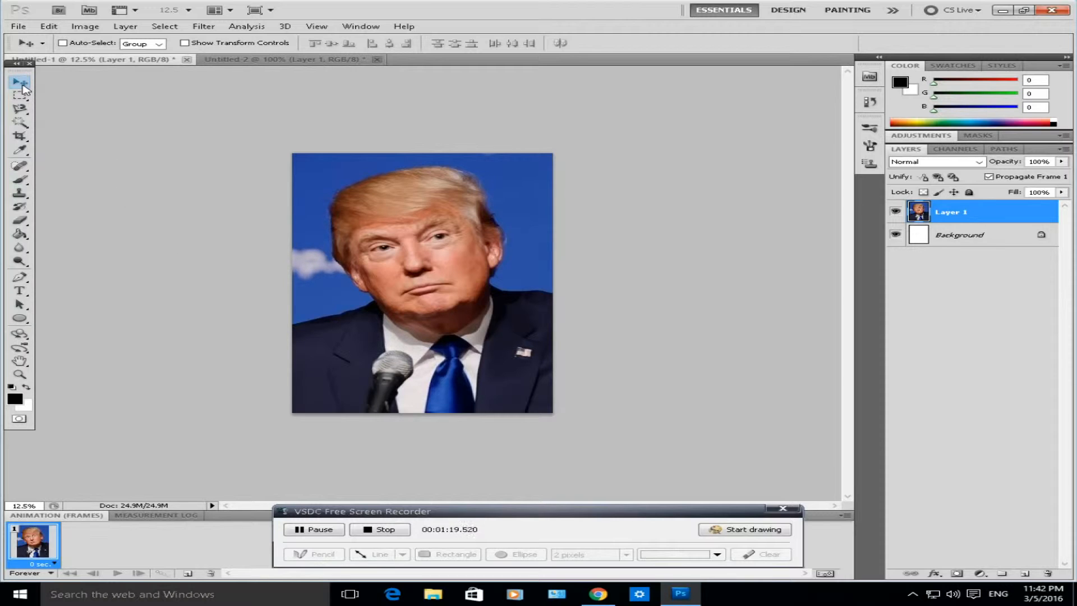
# Select the blue backdrop around the head on Layer 1 with the Magic Wand tool.
pyautogui.click(21, 127)
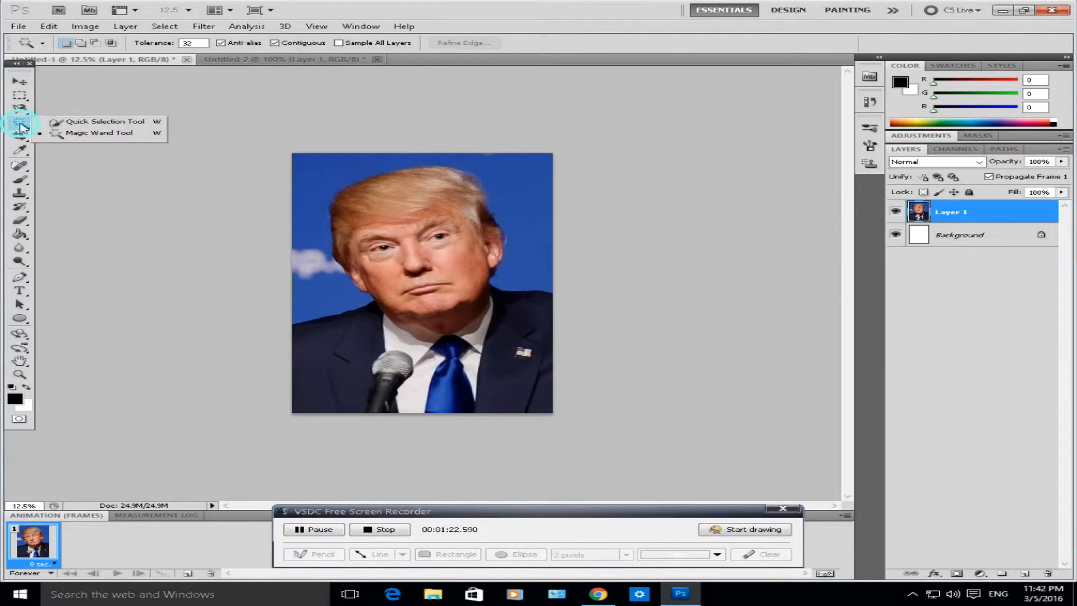
pyautogui.click(85, 135)
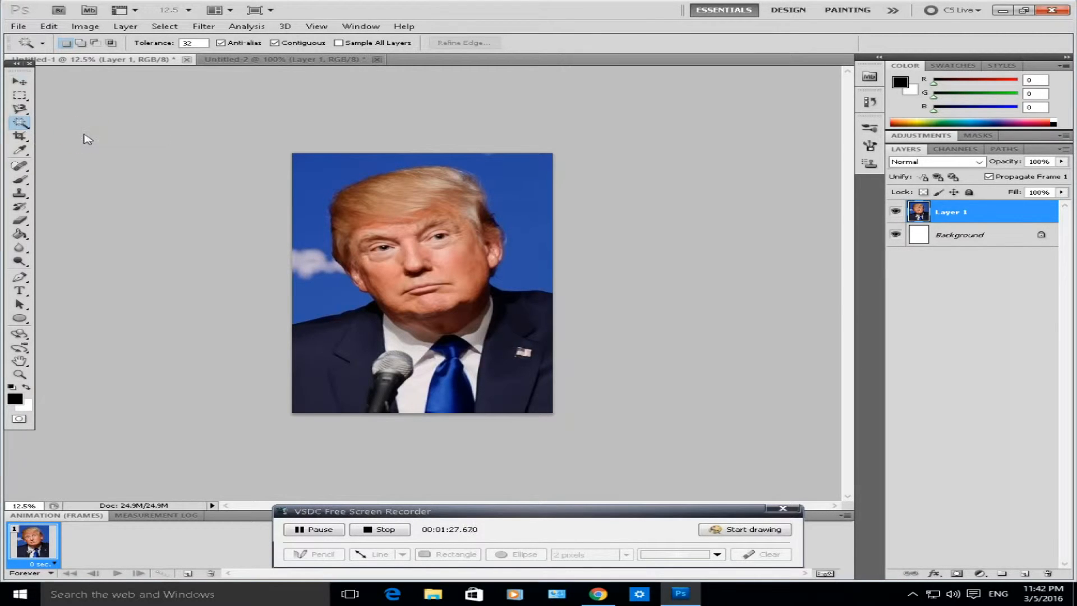
pyautogui.click(308, 209)
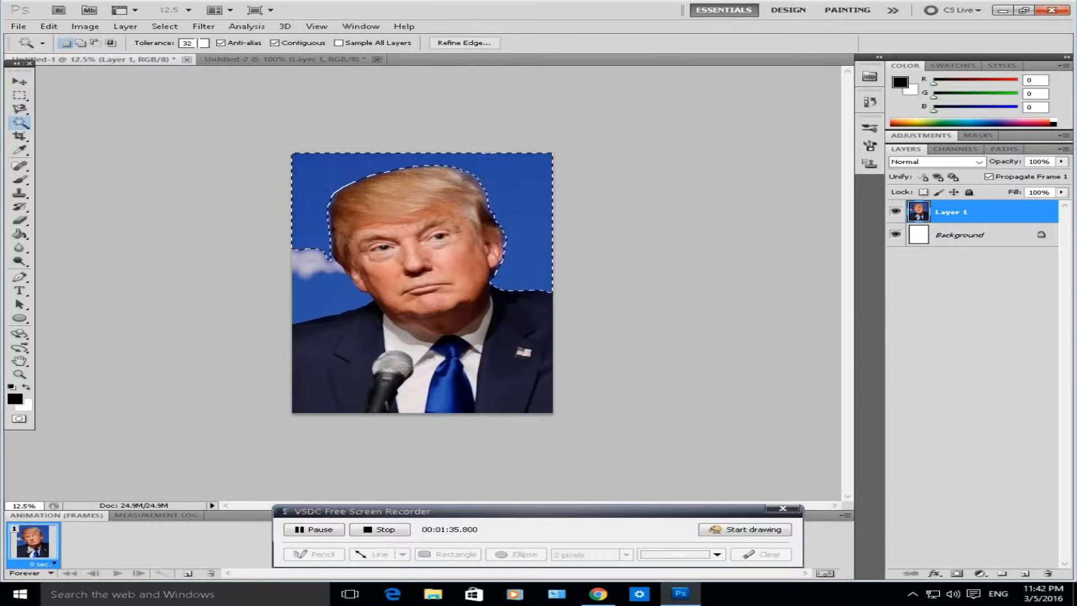
# Try Magic Wand tolerance values of 60 and 1, and restore the tolerance to 32.
pyautogui.click(187, 43)
pyautogui.write('60')
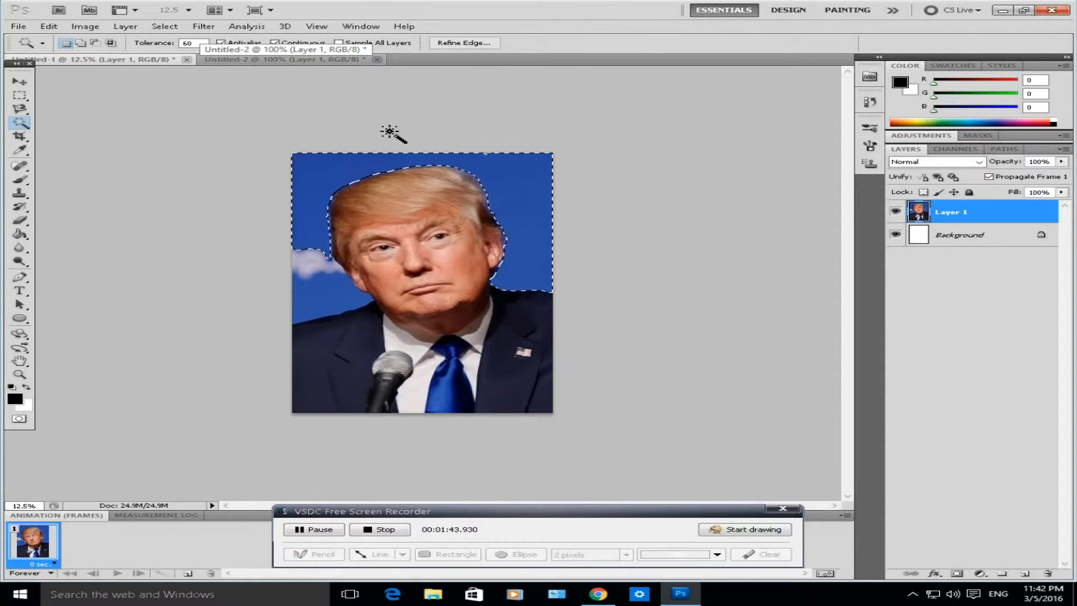
pyautogui.click(191, 43)
pyautogui.write('1')
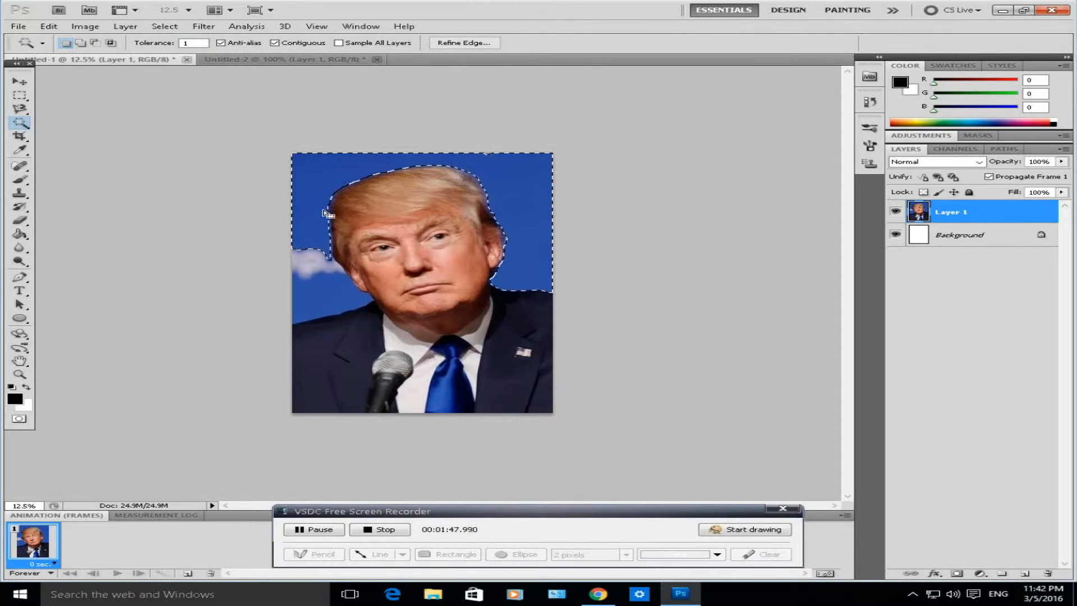
pyautogui.click(180, 45)
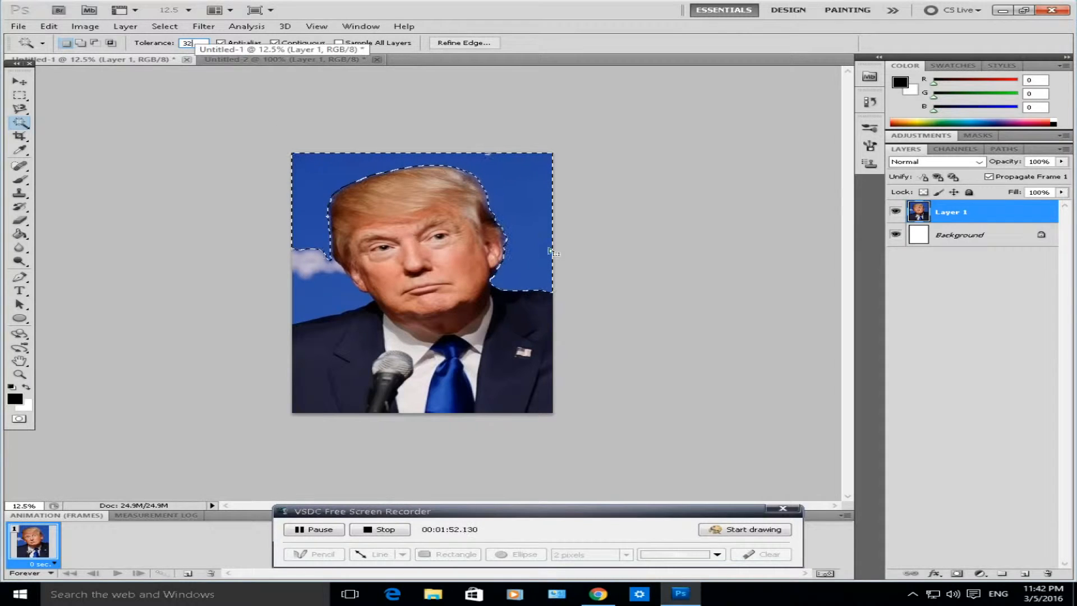
pyautogui.click(191, 44)
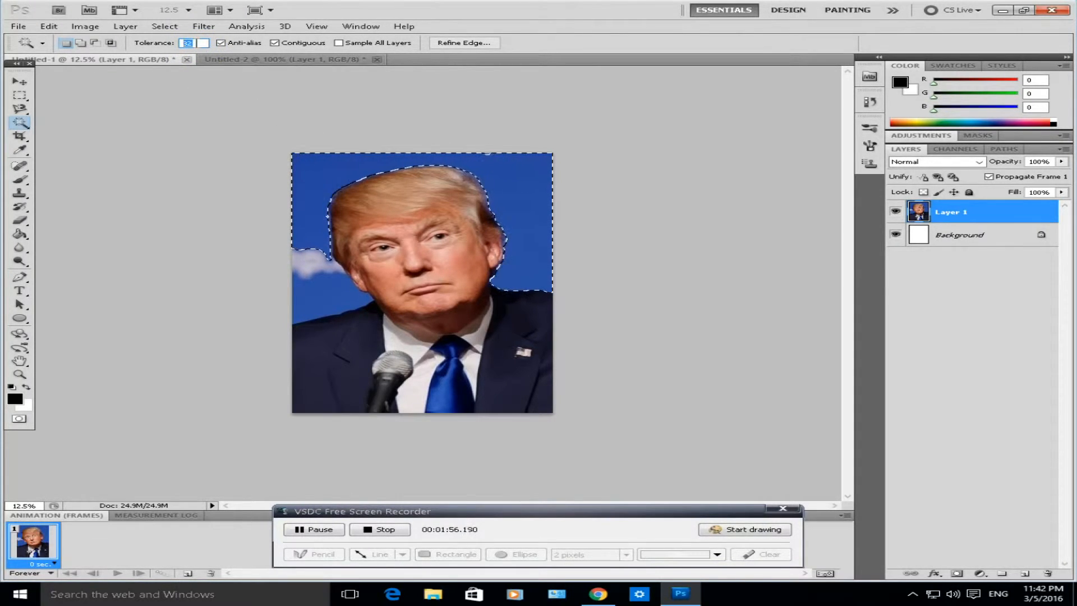
# Clear the selection, reselect the blue backdrop at tolerance 32, and deselect it again.
pyautogui.click(246, 236)
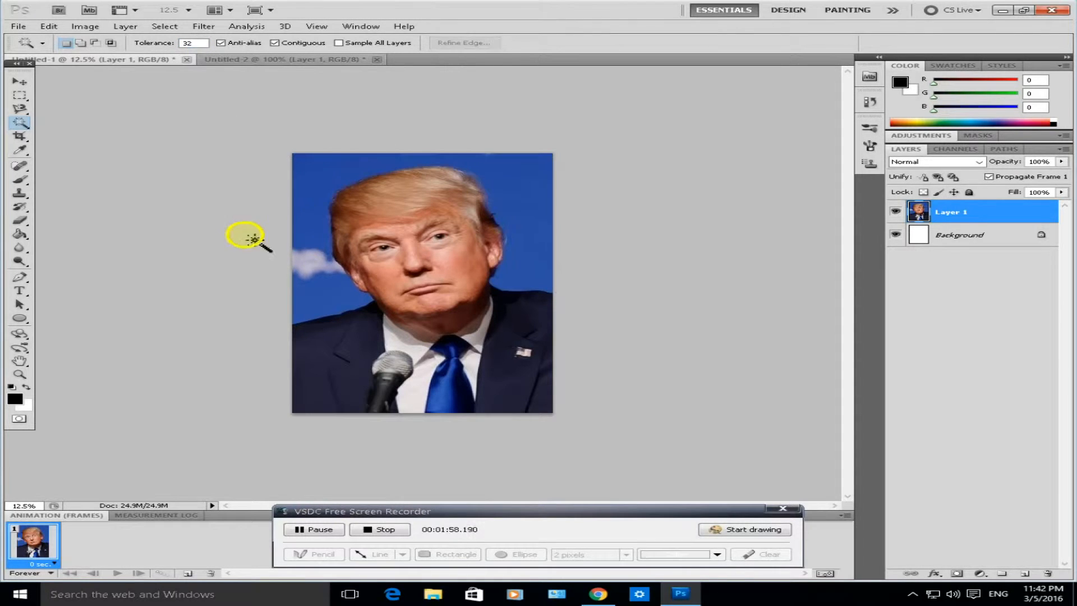
pyautogui.click(323, 190)
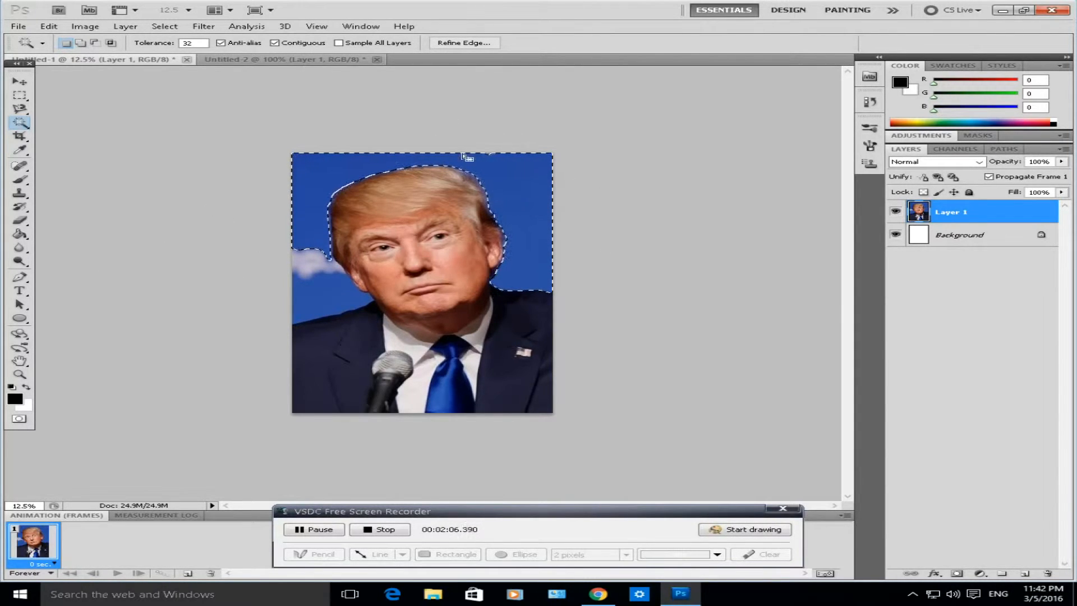
pyautogui.click(311, 209)
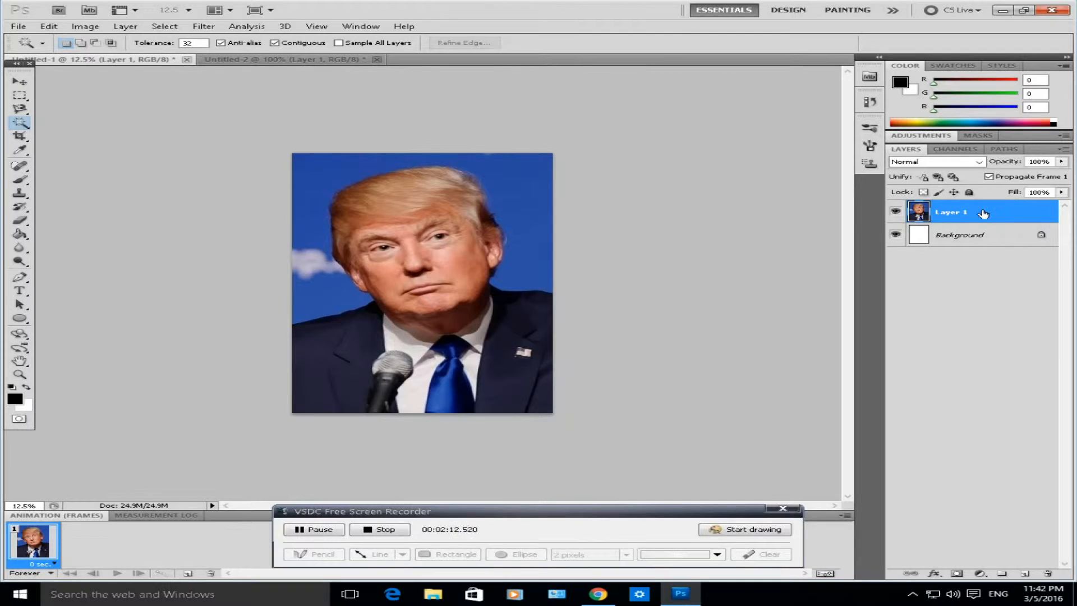
# Add a horizontal text box reading "Donald Trump" above Layer 1 and move the text to the portrait's upper edge.
pyautogui.click(994, 237)
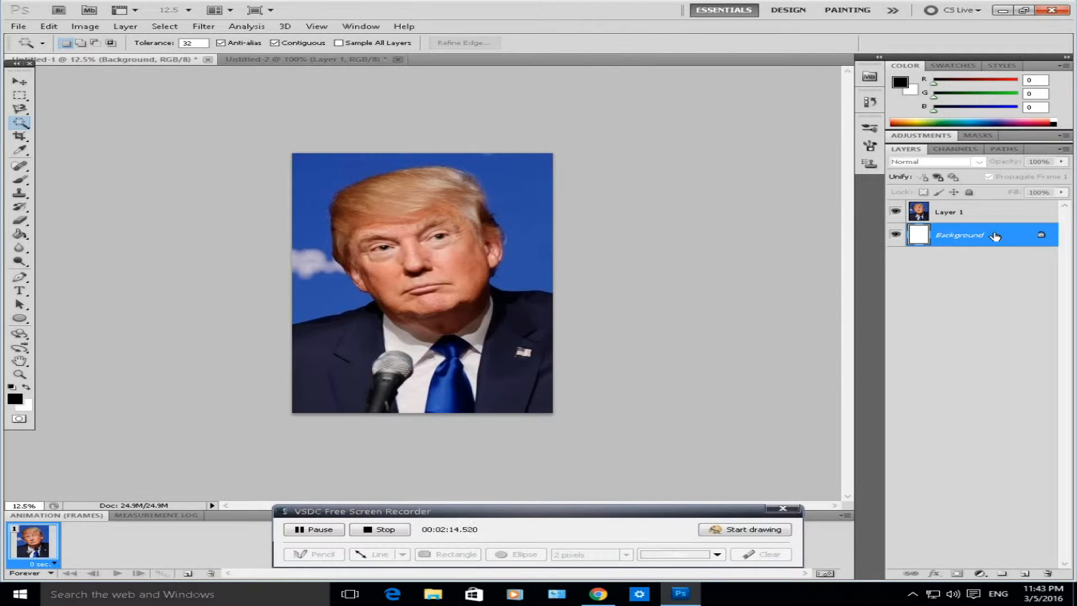
pyautogui.click(972, 211)
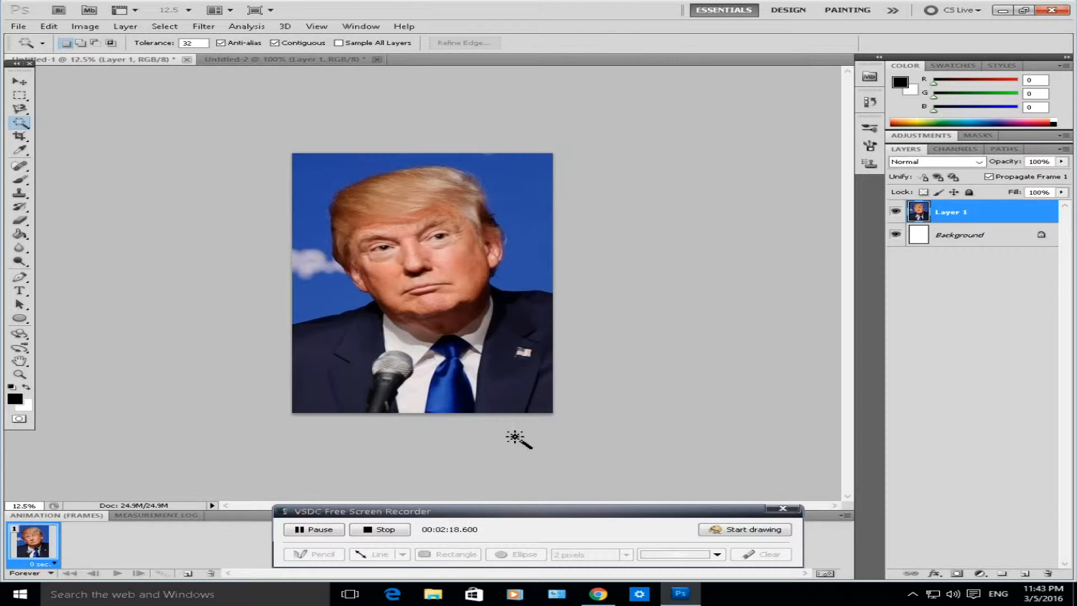
pyautogui.click(20, 292)
pyautogui.click(21, 293)
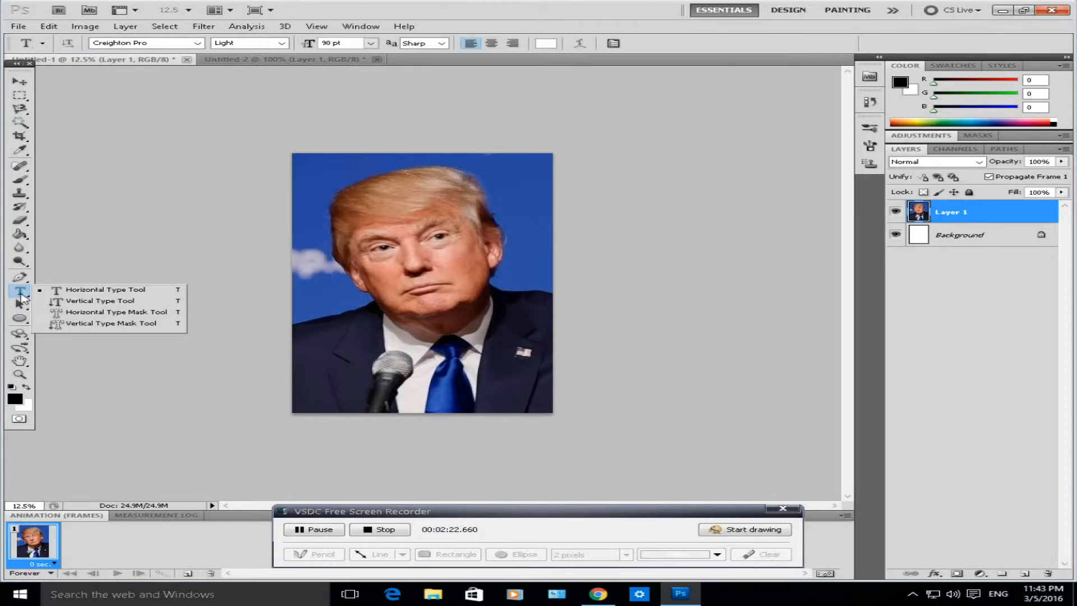
pyautogui.click(22, 290)
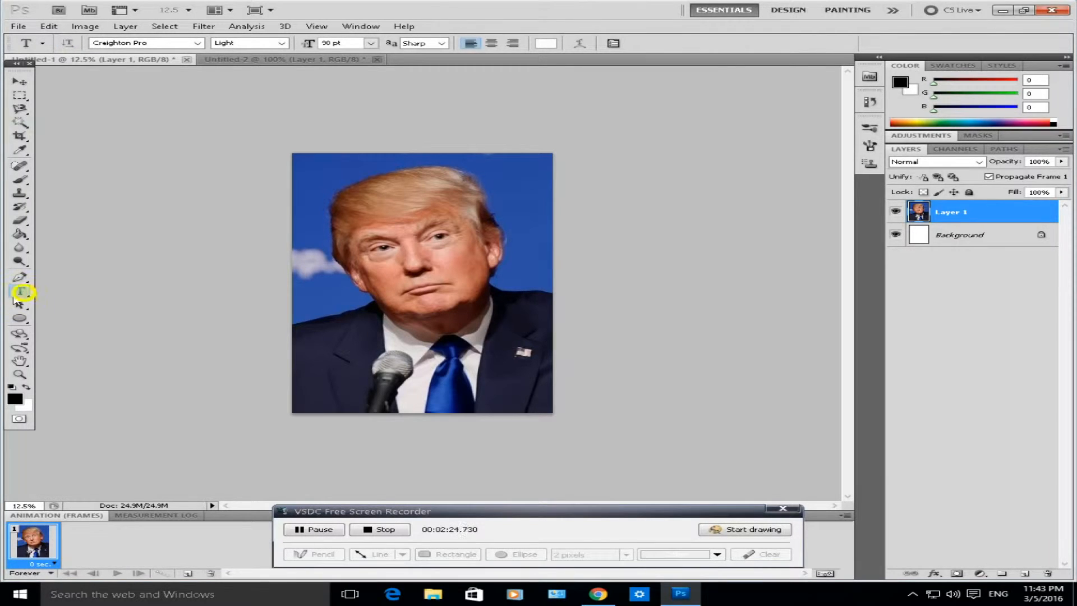
pyautogui.moveTo(312, 218); pyautogui.dragTo(538, 290)
pyautogui.write('Donald Trump')
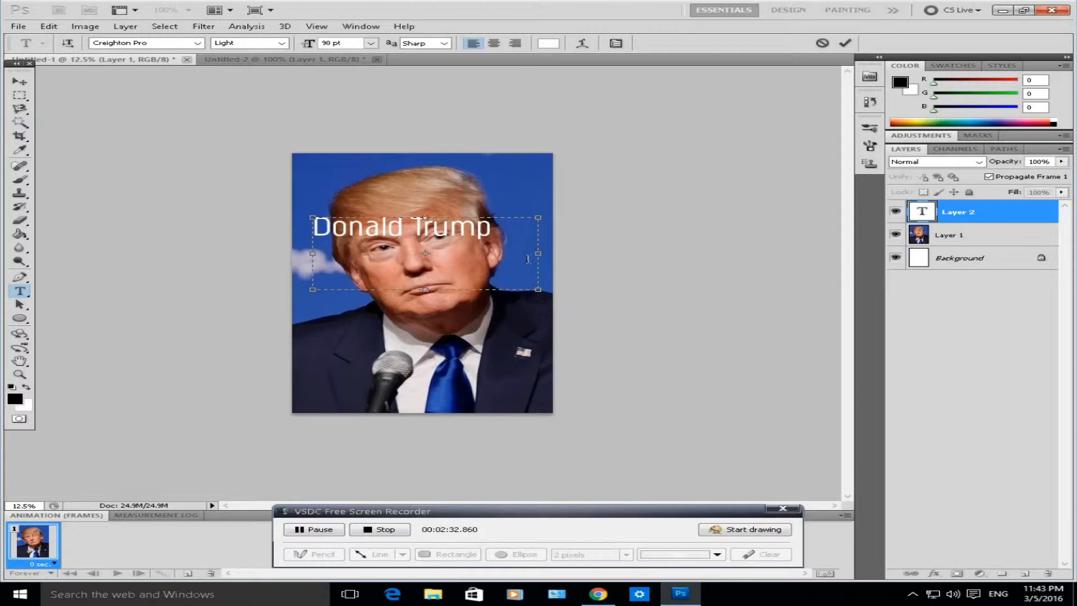
pyautogui.click(21, 82)
pyautogui.moveTo(334, 233); pyautogui.dragTo(356, 178)
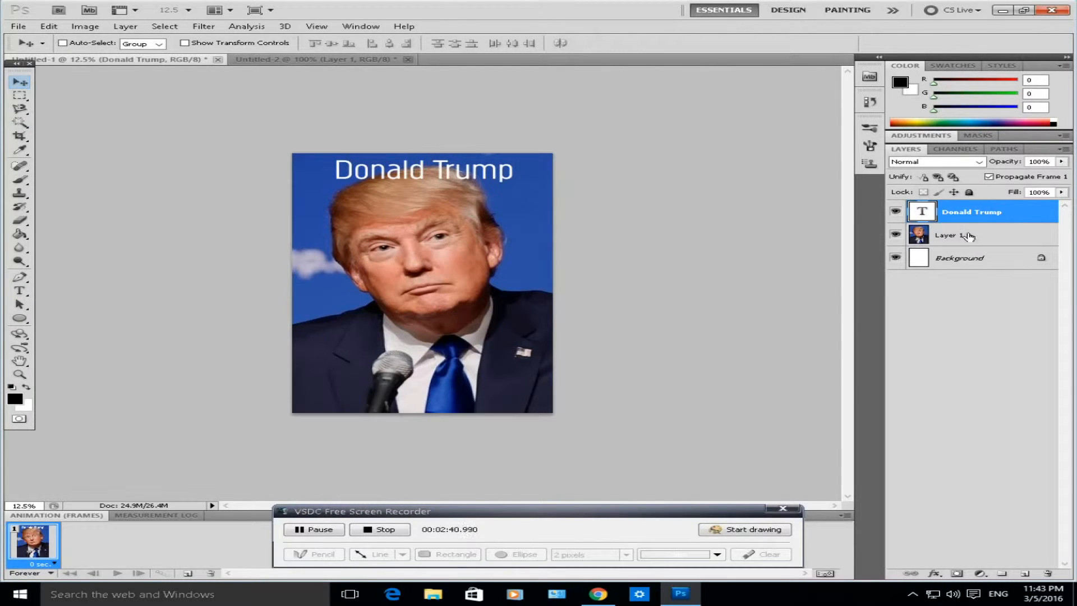
# Move the "Donald Trump" text down over the hair and try moving the photo on Layer 1.
pyautogui.click(960, 260)
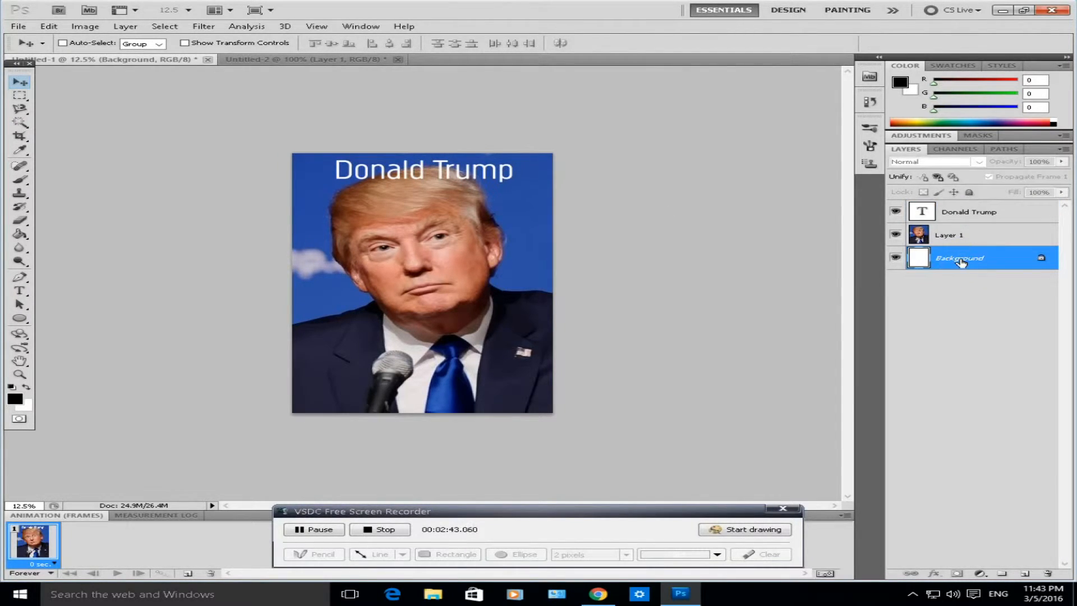
pyautogui.click(966, 236)
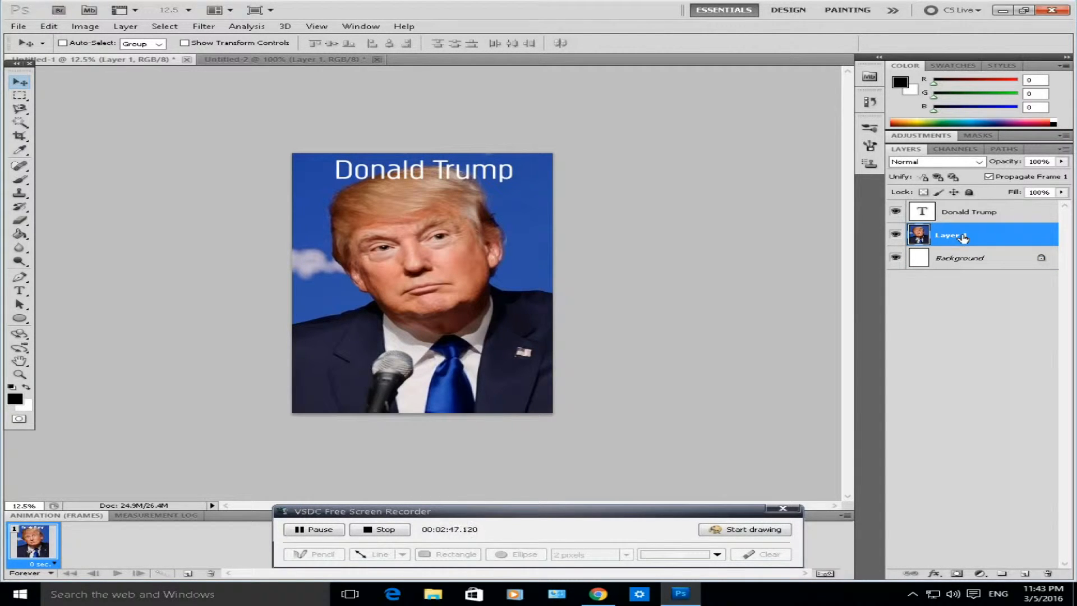
pyautogui.click(972, 214)
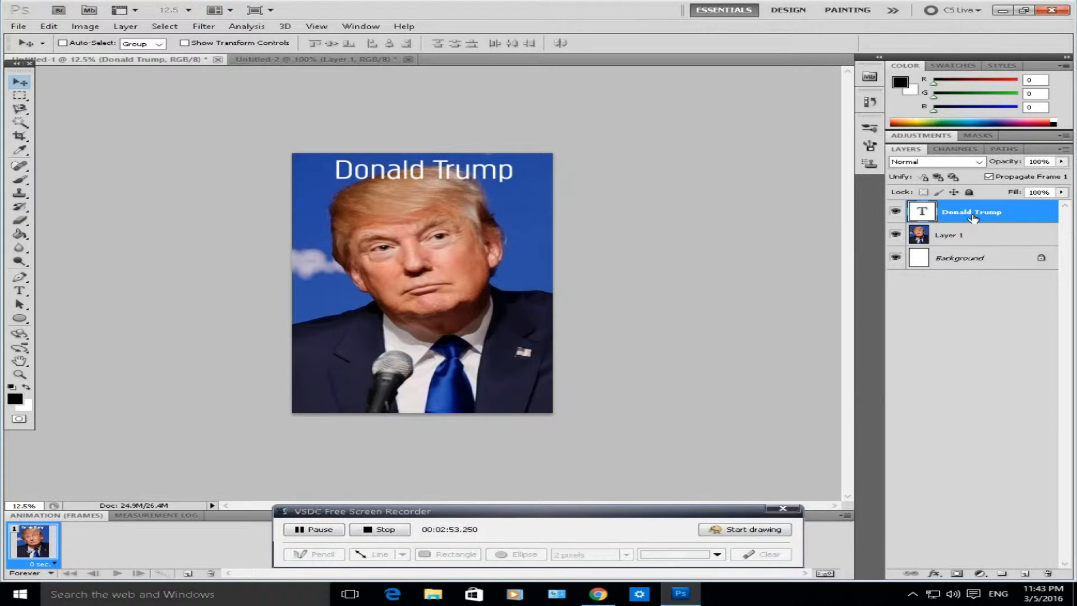
pyautogui.moveTo(422, 167); pyautogui.dragTo(414, 197)
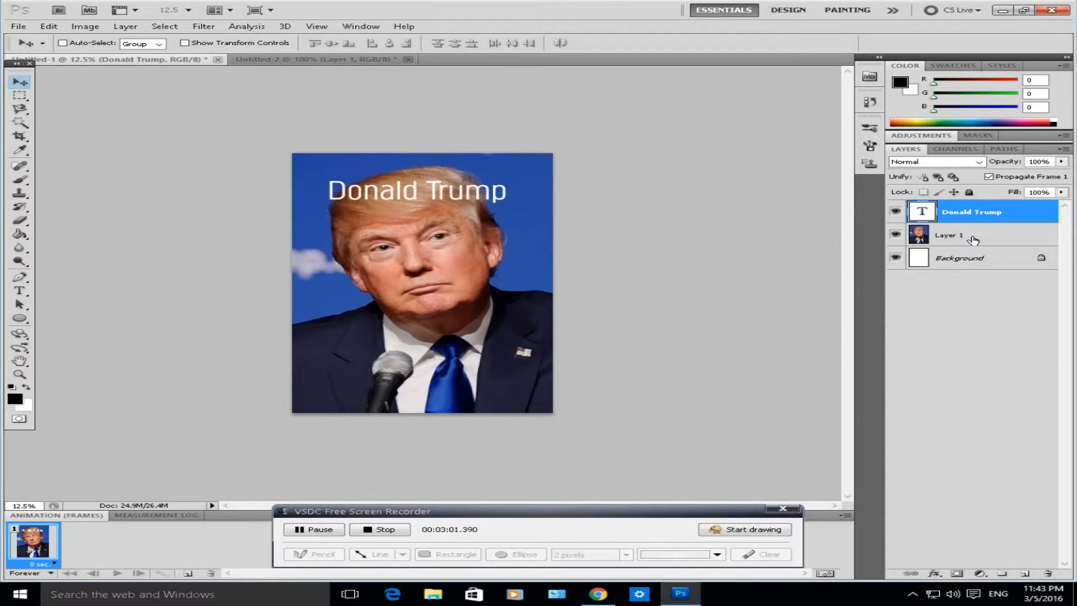
pyautogui.click(973, 240)
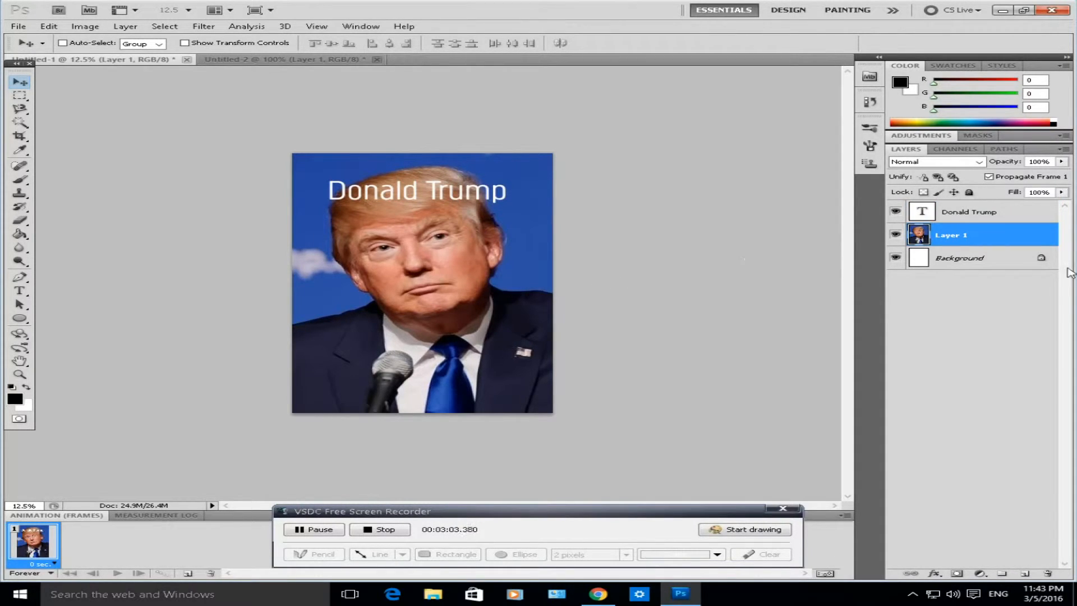
pyautogui.moveTo(415, 268)
pyautogui.mouseDown()
pyautogui.moveTo(403, 255)
pyautogui.moveTo(411, 258)
pyautogui.mouseUp()
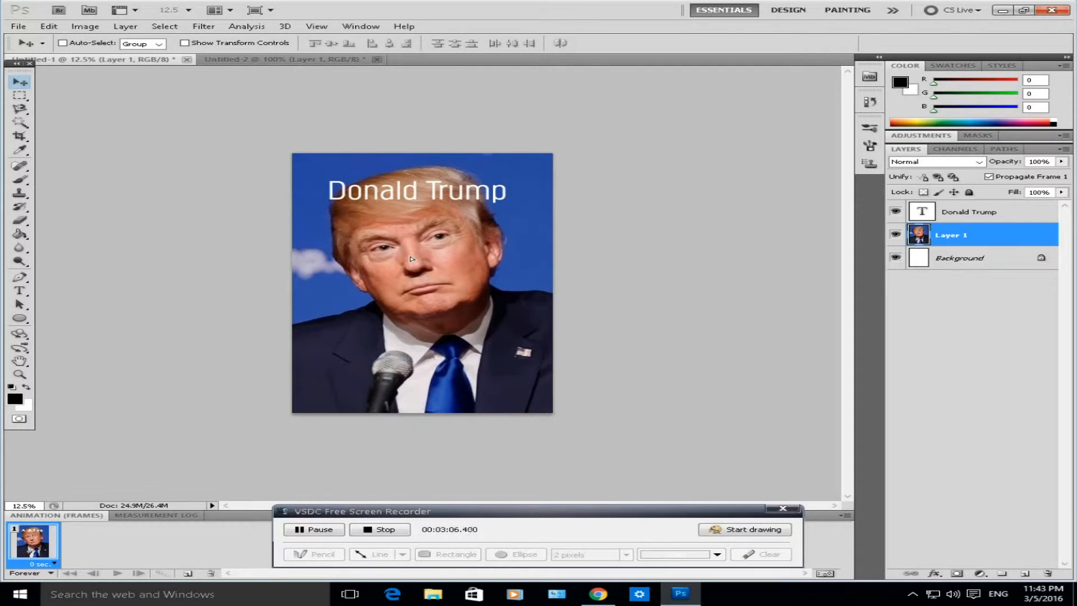
# Delete the "Donald Trump" text layer.
pyautogui.rightClick(961, 211)
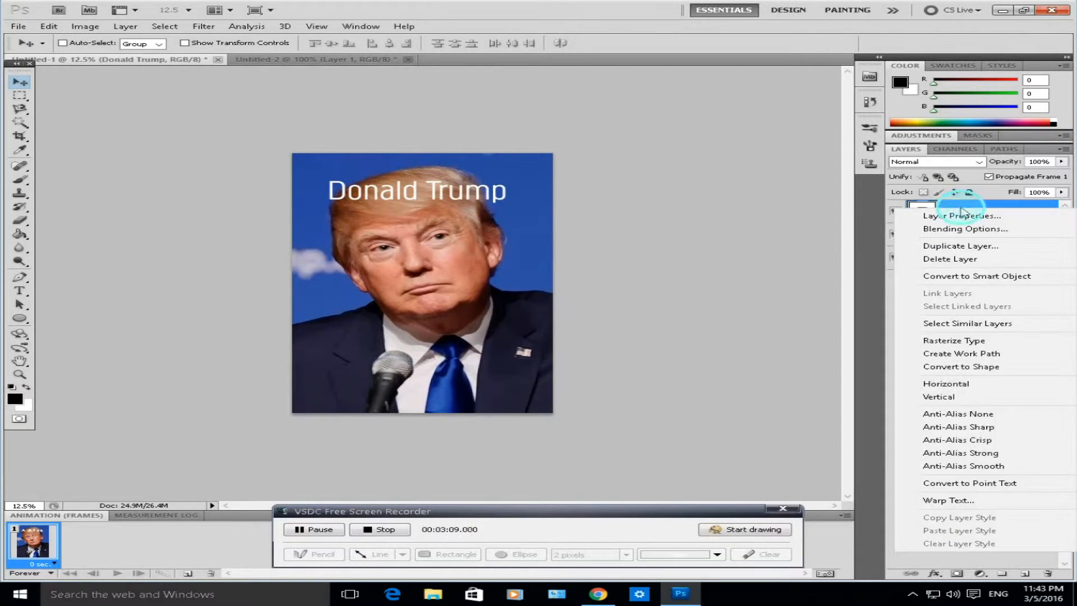
pyautogui.click(950, 259)
pyautogui.click(512, 224)
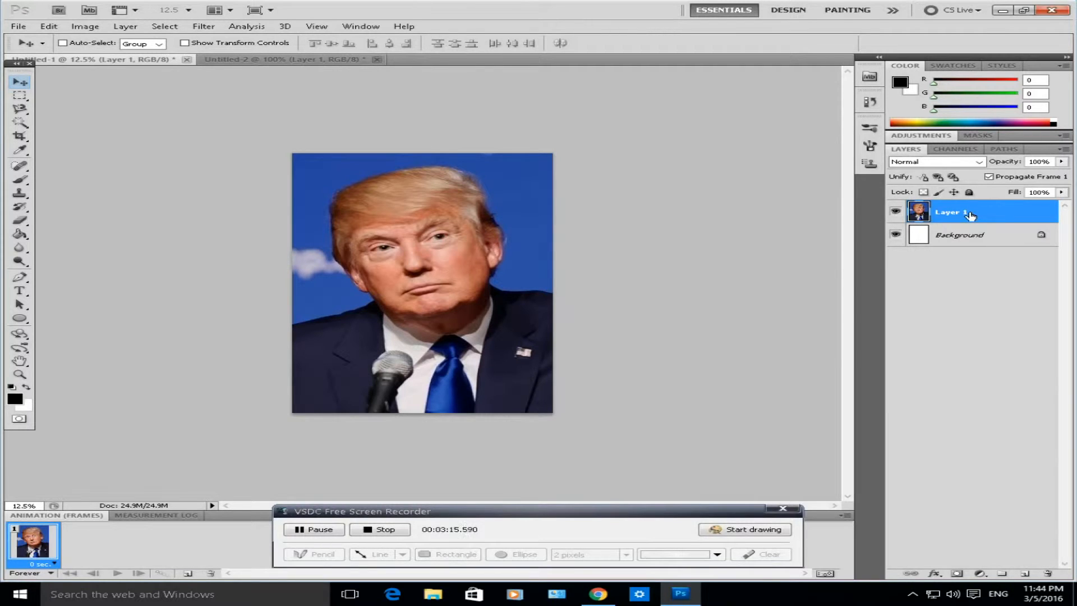
# Delete the blue backdrop around the head and above the shoulder from Layer 1 using Magic Wand selections.
pyautogui.click(17, 120)
pyautogui.click(308, 181)
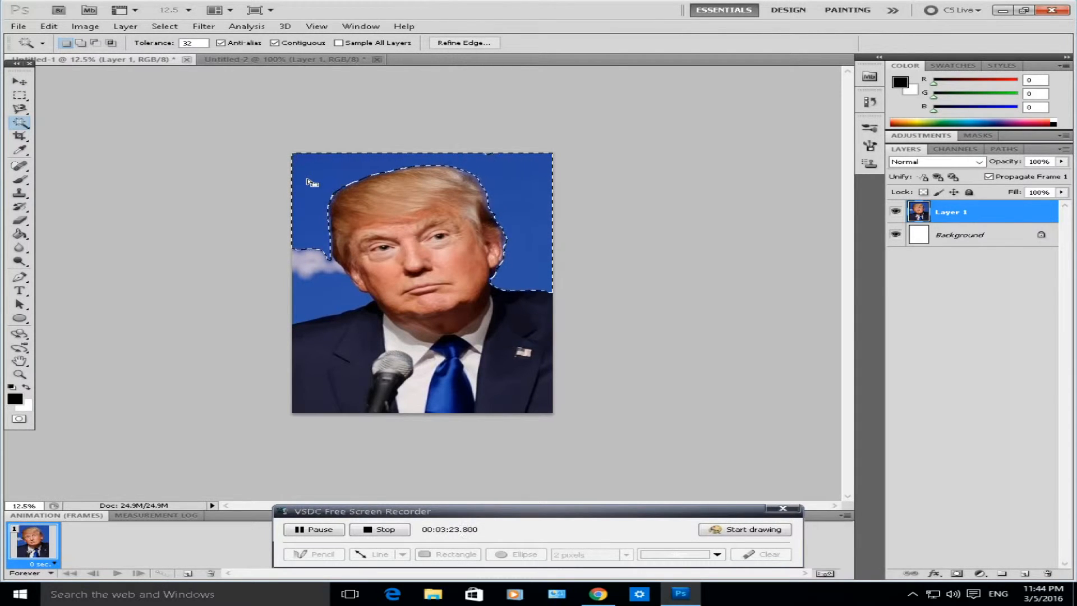
pyautogui.press('Delete')
pyautogui.click(314, 294)
pyautogui.press('Delete')
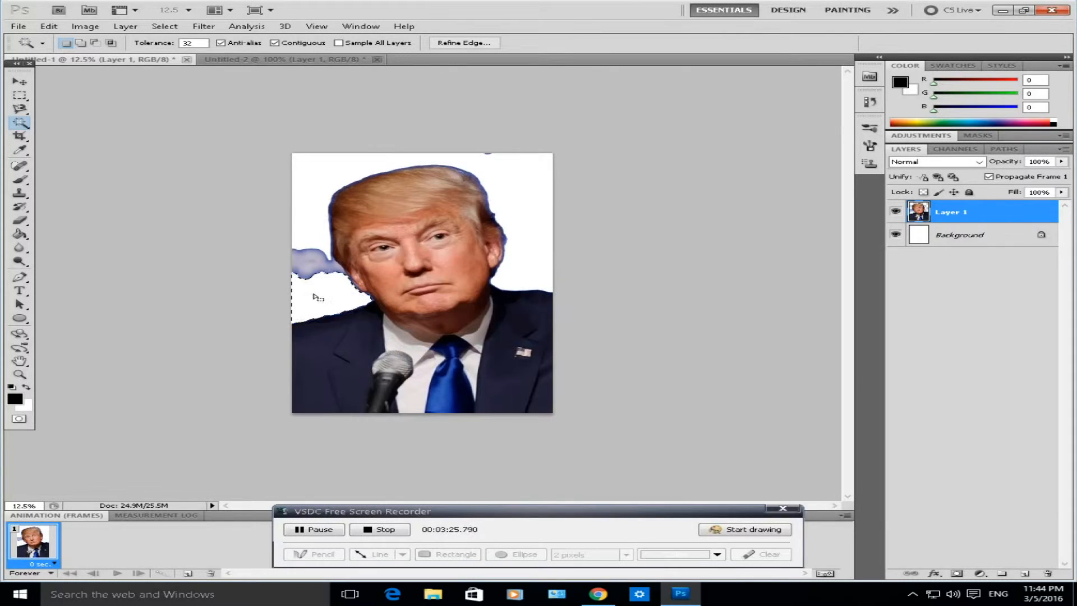
# Delete both dark halves of the suit jacket with Magic Wand selections and clear the selection.
pyautogui.click(335, 326)
pyautogui.press('Delete')
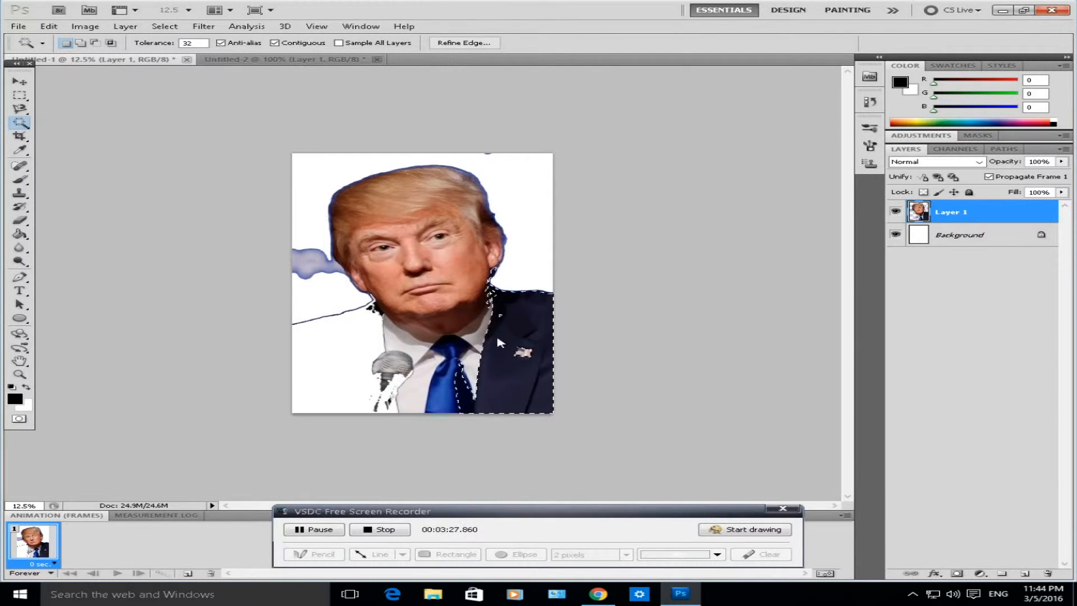
pyautogui.click(494, 342)
pyautogui.press('Delete')
pyautogui.hotkey('ctrl', 'd')
# Delete the pale backdrop logo and parts of the microphone and flag pin with Magic Wand selections.
pyautogui.click(459, 355)
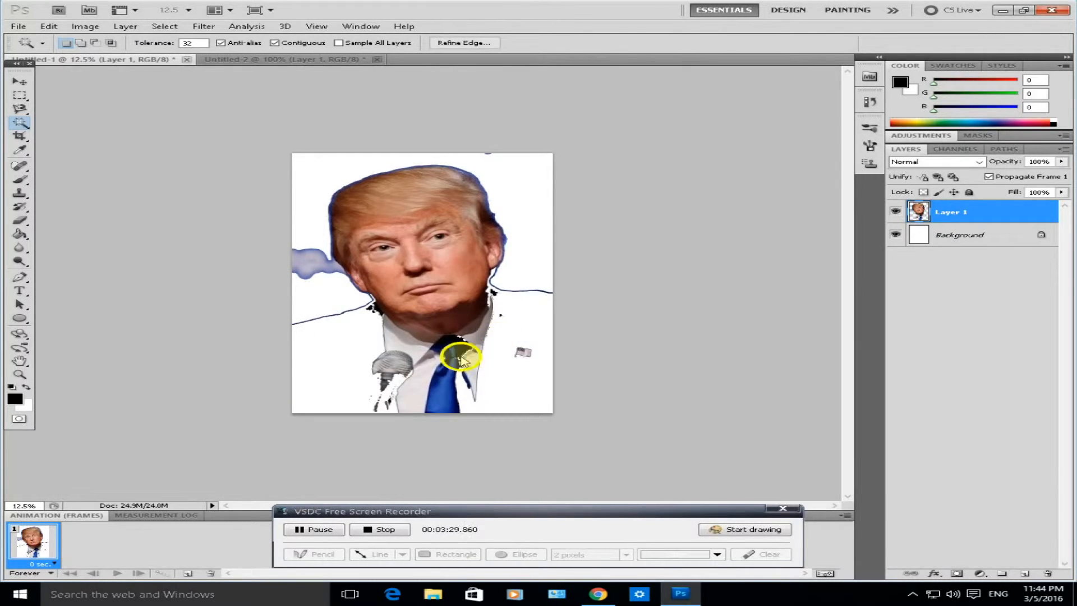
pyautogui.click(303, 261)
pyautogui.press('Delete')
pyautogui.click(386, 359)
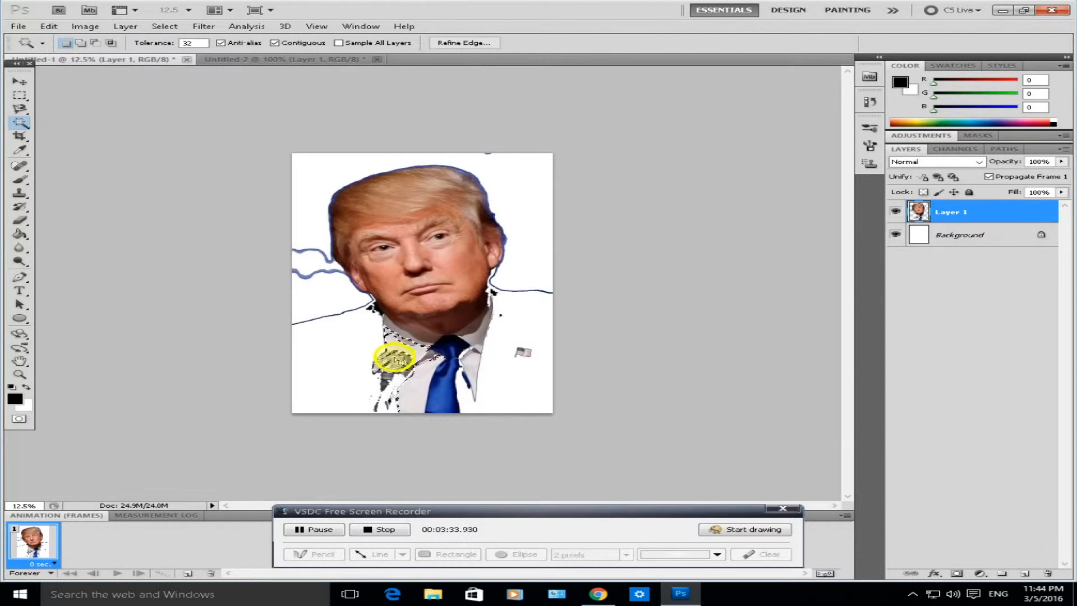
pyautogui.click(522, 354)
pyautogui.click(507, 383)
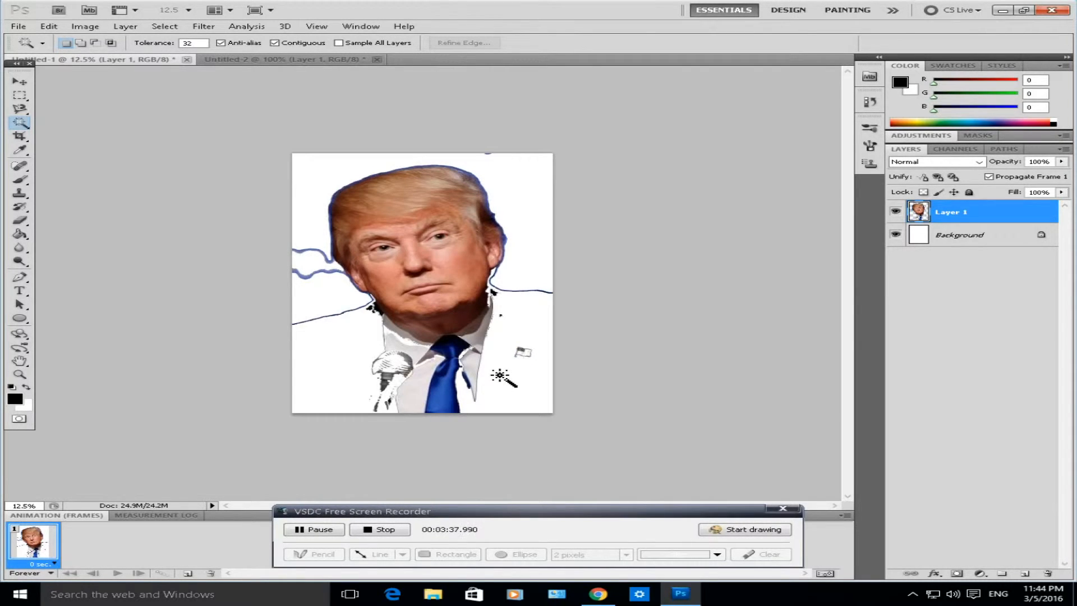
pyautogui.click(514, 368)
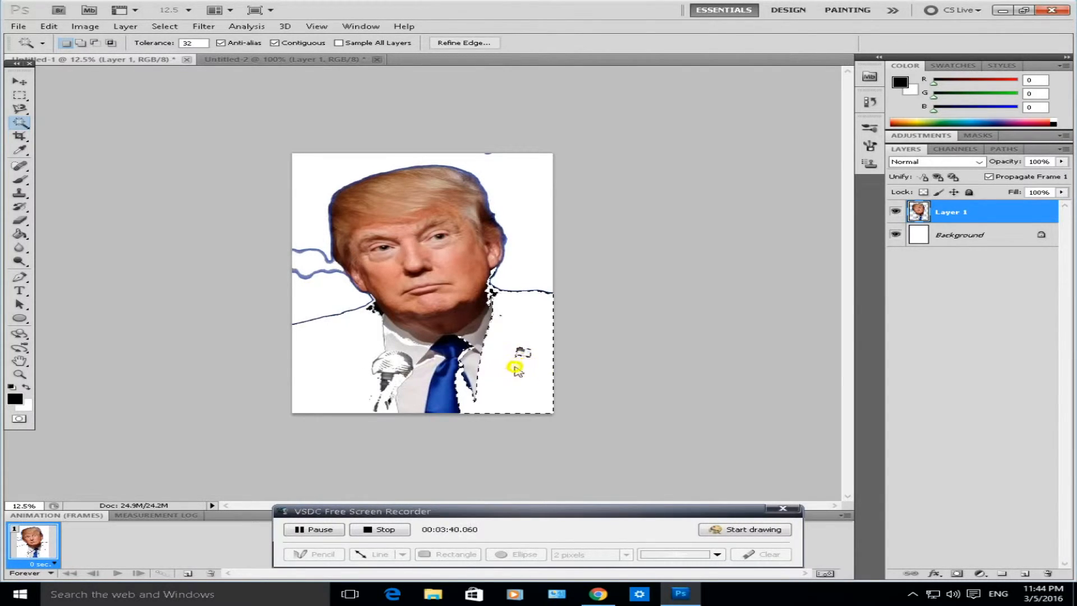
# Delete the shirt, tie, microphone and pin below the neck from Layer 1 using a Rectangular Marquee selection, and clear the selection.
pyautogui.click(512, 364)
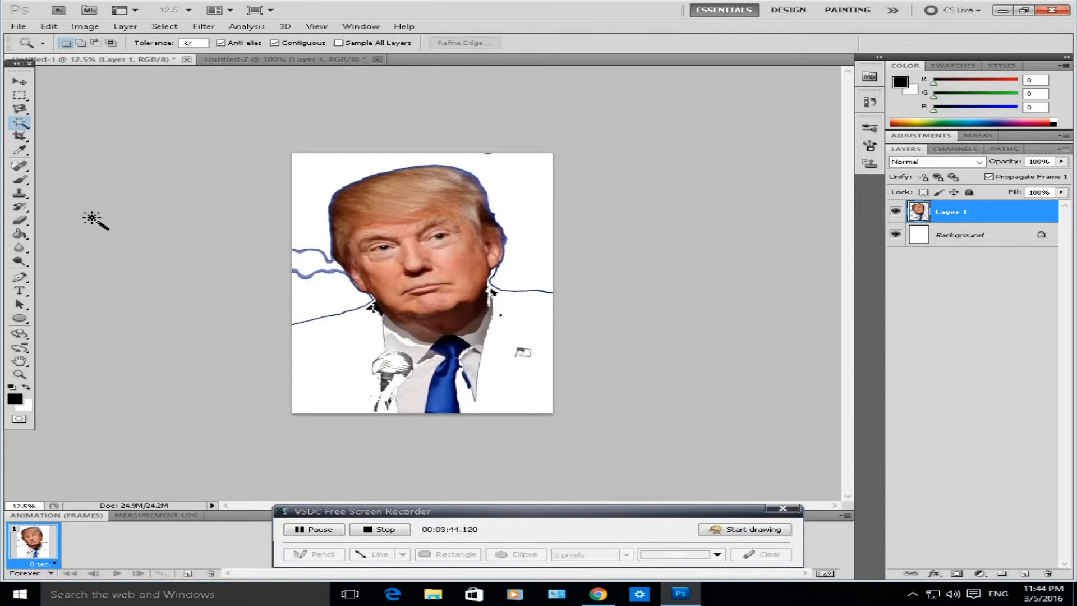
pyautogui.click(20, 100)
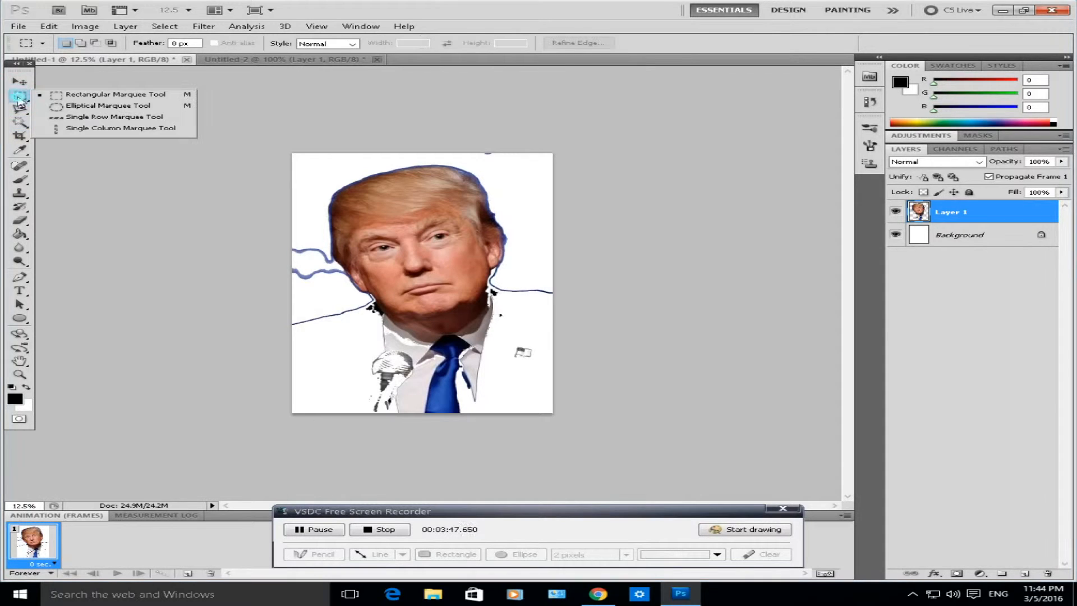
pyautogui.click(116, 95)
pyautogui.moveTo(236, 444); pyautogui.dragTo(587, 337)
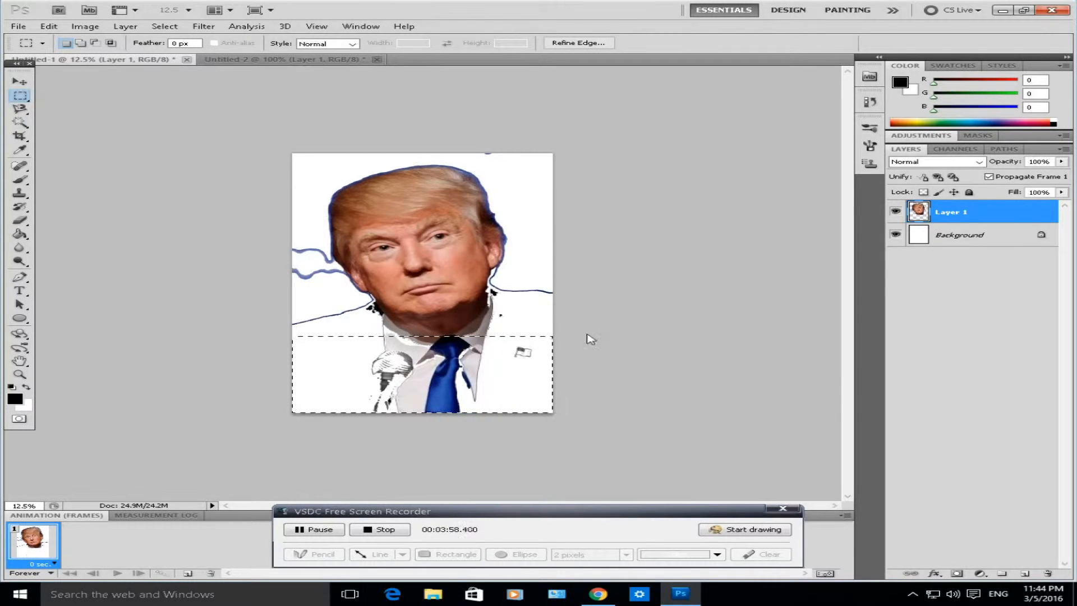
pyautogui.press('Delete')
pyautogui.hotkey('ctrl', 'd')
# Delete the leftover shoulder outlines on both sides of the head with rectangular selections.
pyautogui.moveTo(505, 270); pyautogui.dragTo(566, 319)
pyautogui.moveTo(288, 304); pyautogui.dragTo(374, 340)
pyautogui.press('Delete')
pyautogui.moveTo(315, 283); pyautogui.dragTo(329, 317)
pyautogui.press('Delete')
pyautogui.click(328, 317)
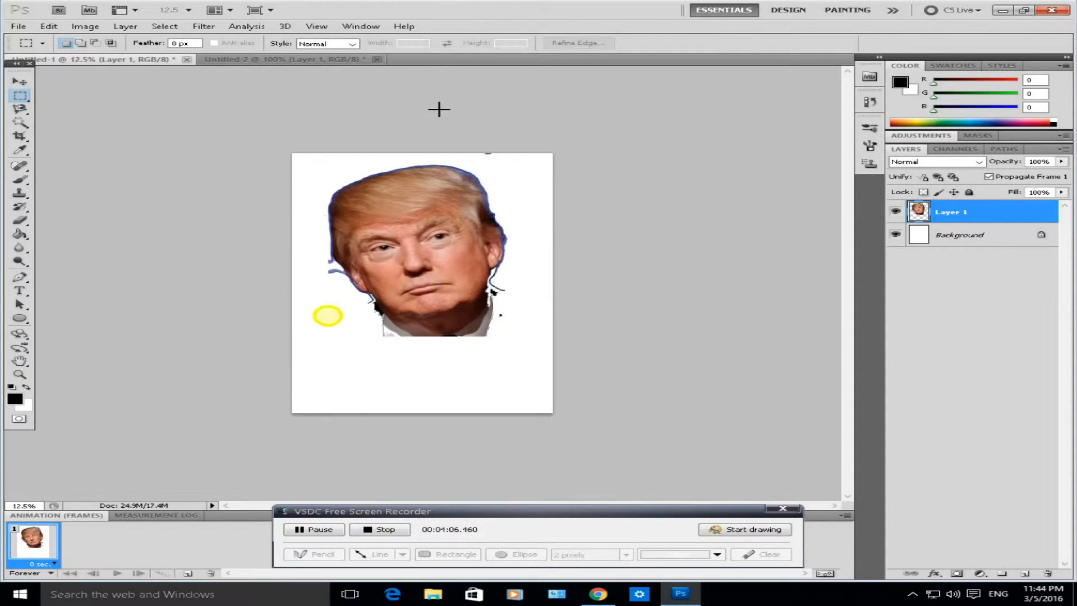
# Delete the stray marks above the hair, beside the neck and near the ear with small rectangular selections.
pyautogui.moveTo(455, 116); pyautogui.dragTo(509, 161)
pyautogui.press('Delete')
pyautogui.click(510, 162)
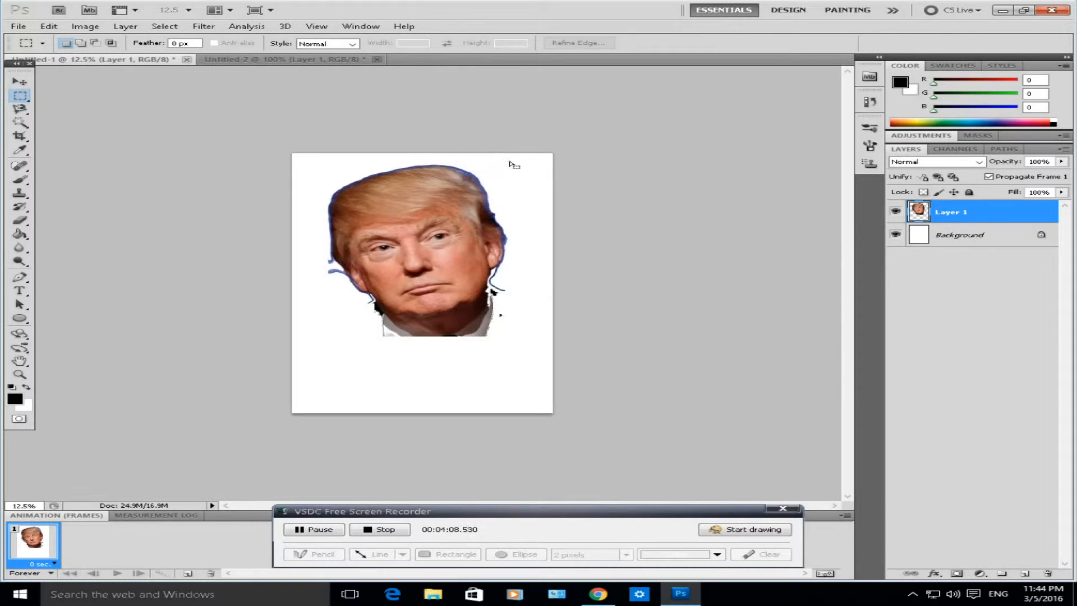
pyautogui.moveTo(514, 283); pyautogui.dragTo(487, 338)
pyautogui.press('Delete')
pyautogui.click(492, 344)
pyautogui.moveTo(331, 288)
pyautogui.mouseDown()
pyautogui.moveTo(333, 263)
pyautogui.moveTo(334, 281)
pyautogui.mouseUp()
pyautogui.press('Delete')
pyautogui.press('Delete')
pyautogui.click(334, 284)
# Erase the remaining collar and dark fragments around the neck and jaw with the Eraser tool at 162 px.
pyautogui.hotkey('ctrl', '+')
pyautogui.hotkey('ctrl', '+')
pyautogui.hotkey('ctrl', '+')
pyautogui.hotkey('ctrl', '+')
pyautogui.hotkey('ctrl', '-')
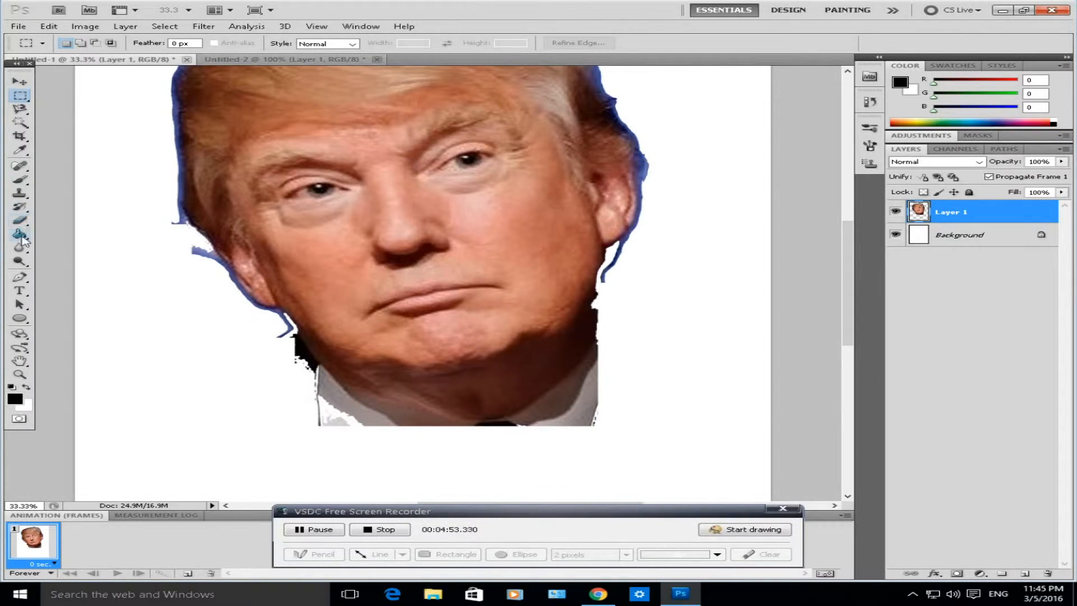
pyautogui.moveTo(24, 224); pyautogui.dragTo(51, 226)
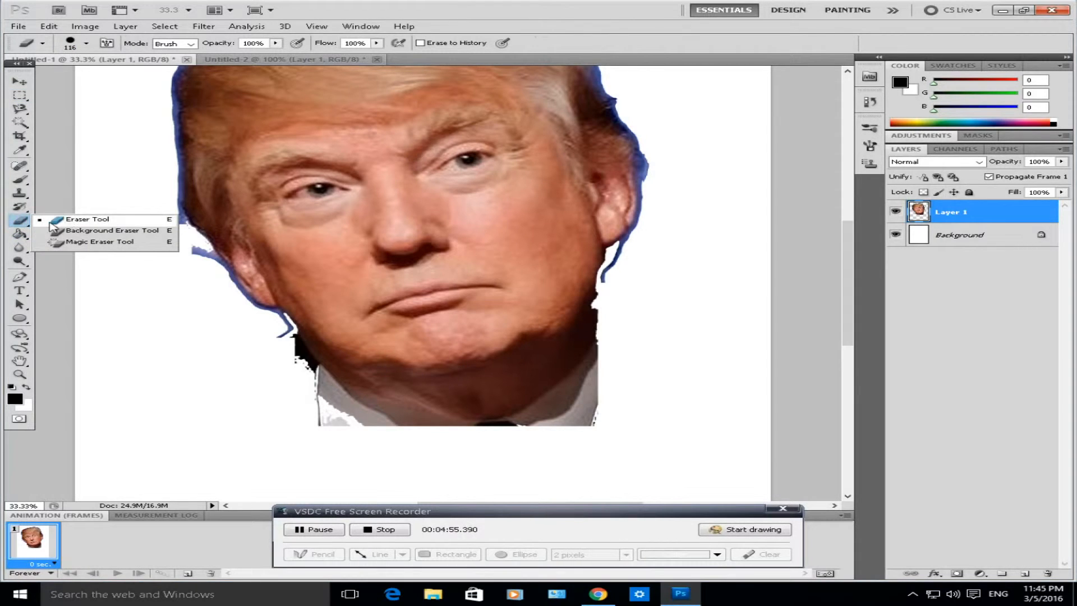
pyautogui.click(87, 221)
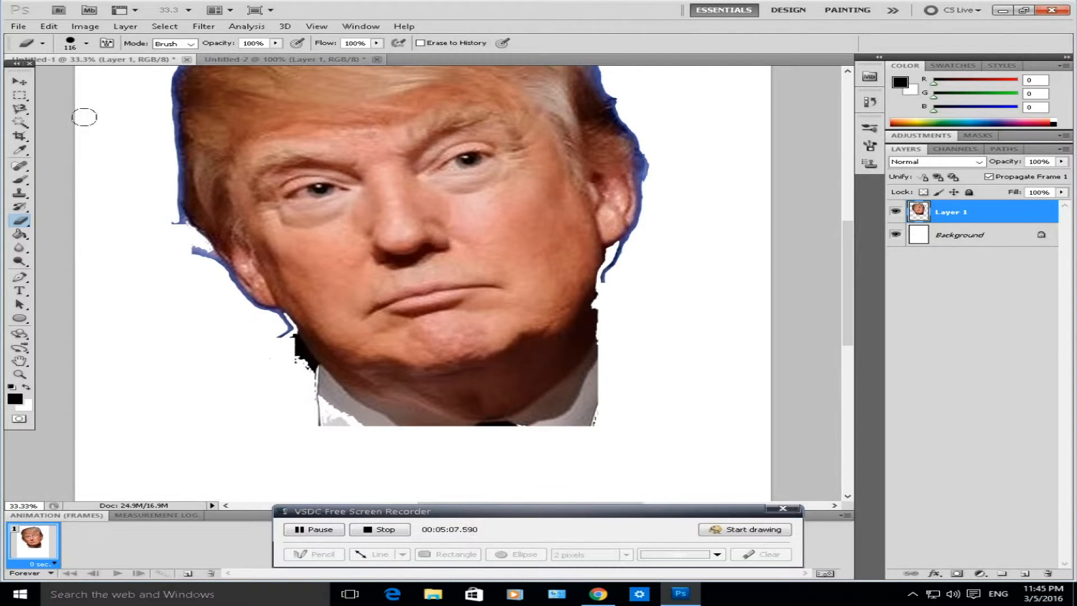
pyautogui.click(87, 45)
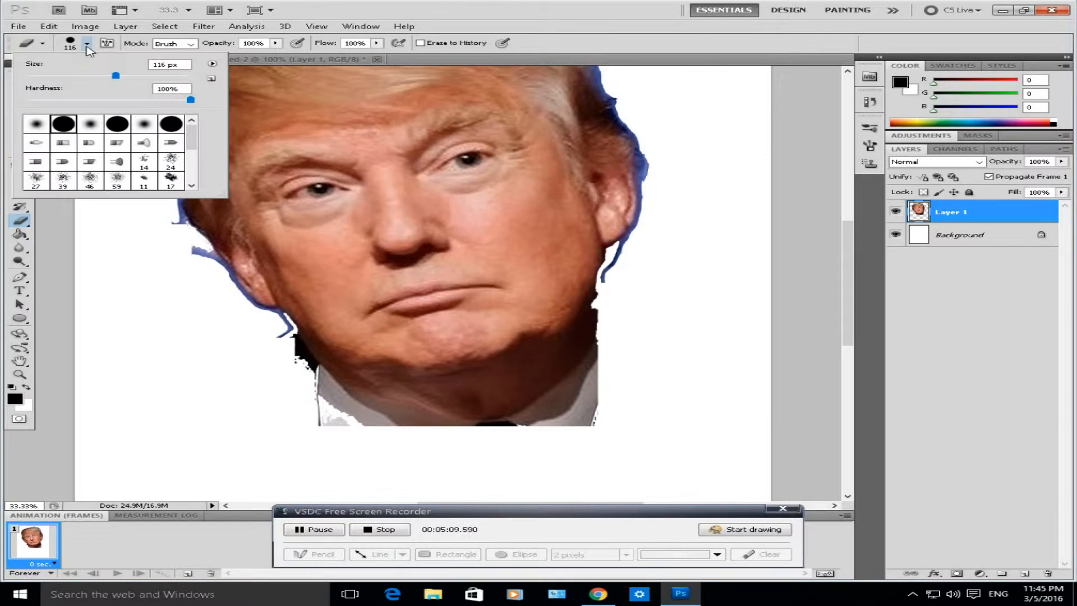
pyautogui.moveTo(115, 78)
pyautogui.mouseDown()
pyautogui.moveTo(102, 78)
pyautogui.moveTo(168, 78)
pyautogui.moveTo(57, 79)
pyautogui.moveTo(119, 79)
pyautogui.mouseUp()
pyautogui.press('Return')
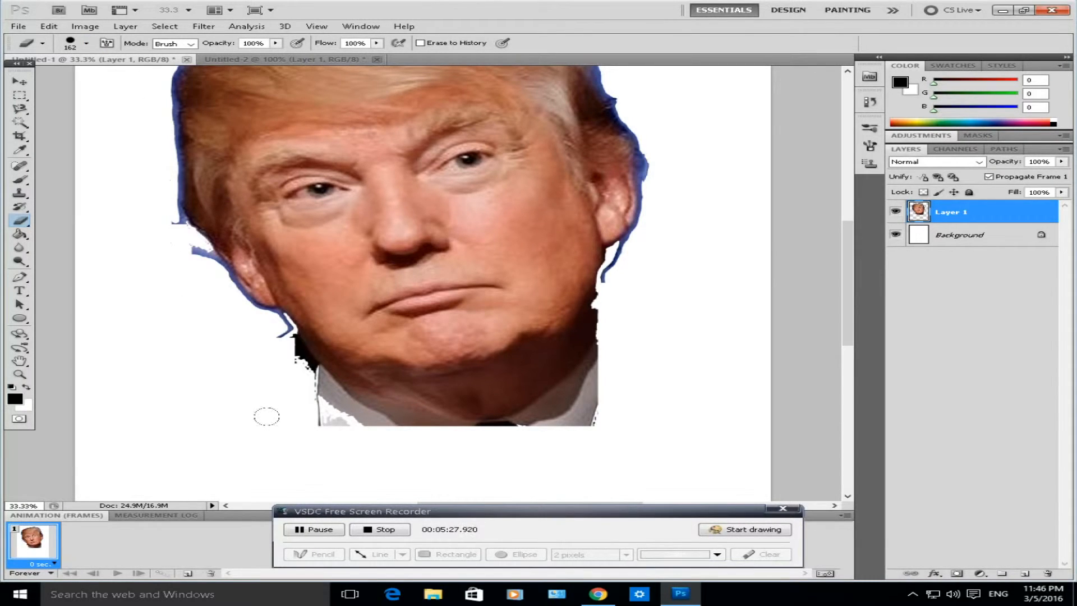
pyautogui.moveTo(274, 377)
pyautogui.mouseDown()
pyautogui.moveTo(334, 419)
pyautogui.moveTo(446, 433)
pyautogui.moveTo(325, 389)
pyautogui.moveTo(264, 323)
pyautogui.moveTo(267, 331)
pyautogui.mouseUp()
pyautogui.moveTo(365, 399)
pyautogui.mouseDown()
pyautogui.moveTo(375, 404)
pyautogui.moveTo(309, 372)
pyautogui.moveTo(267, 329)
pyautogui.moveTo(290, 359)
pyautogui.moveTo(421, 428)
pyautogui.moveTo(552, 413)
pyautogui.moveTo(578, 399)
pyautogui.moveTo(605, 340)
pyautogui.moveTo(577, 404)
pyautogui.moveTo(572, 385)
pyautogui.moveTo(589, 368)
pyautogui.moveTo(512, 416)
pyautogui.moveTo(451, 425)
pyautogui.mouseUp()
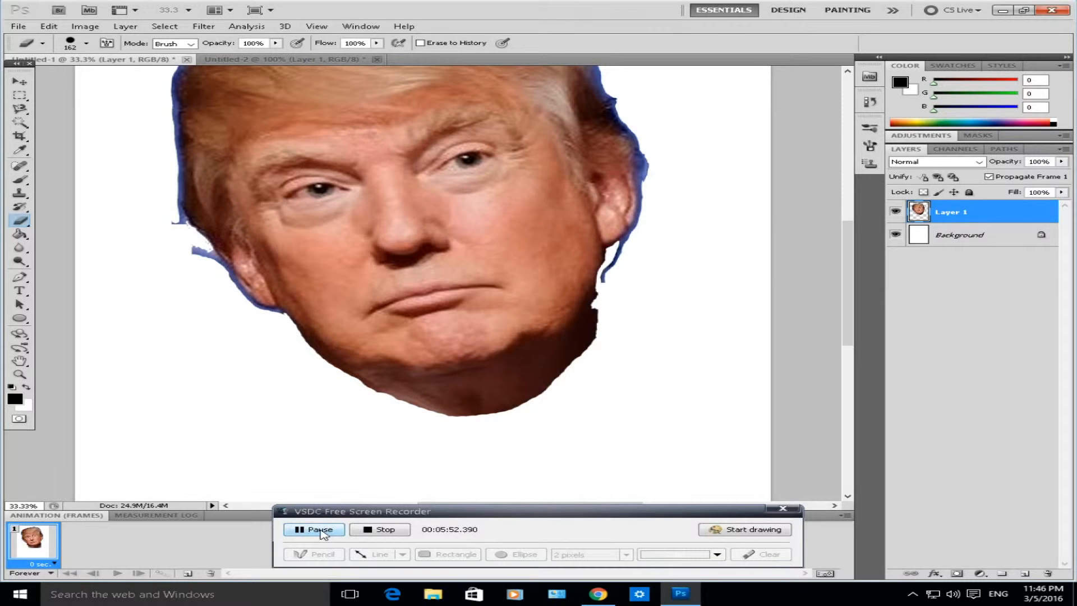
pyautogui.scroll(5, 162, 318)
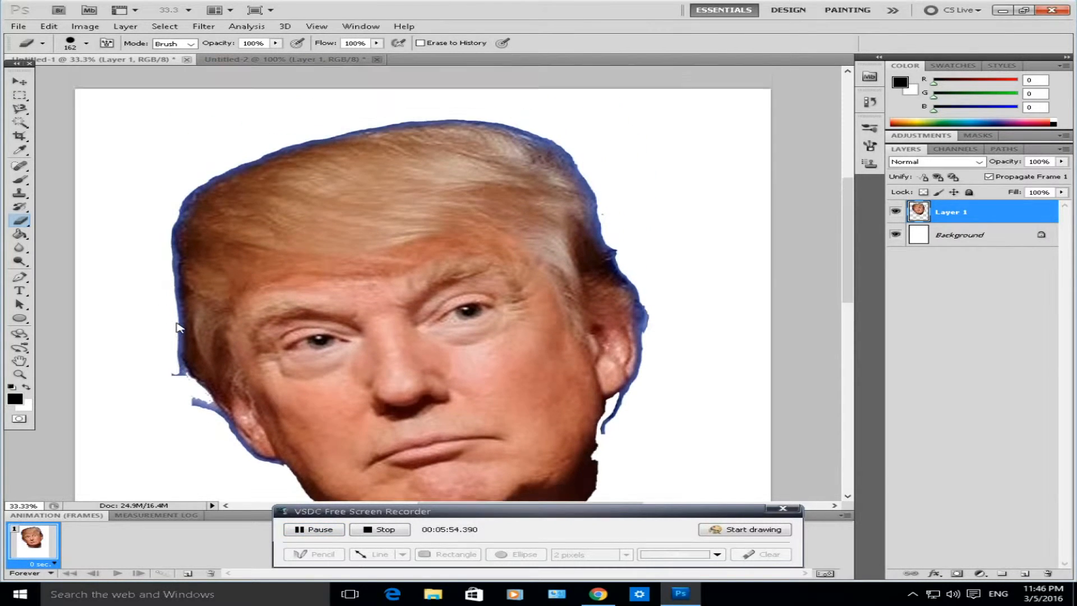
pyautogui.click(301, 530)
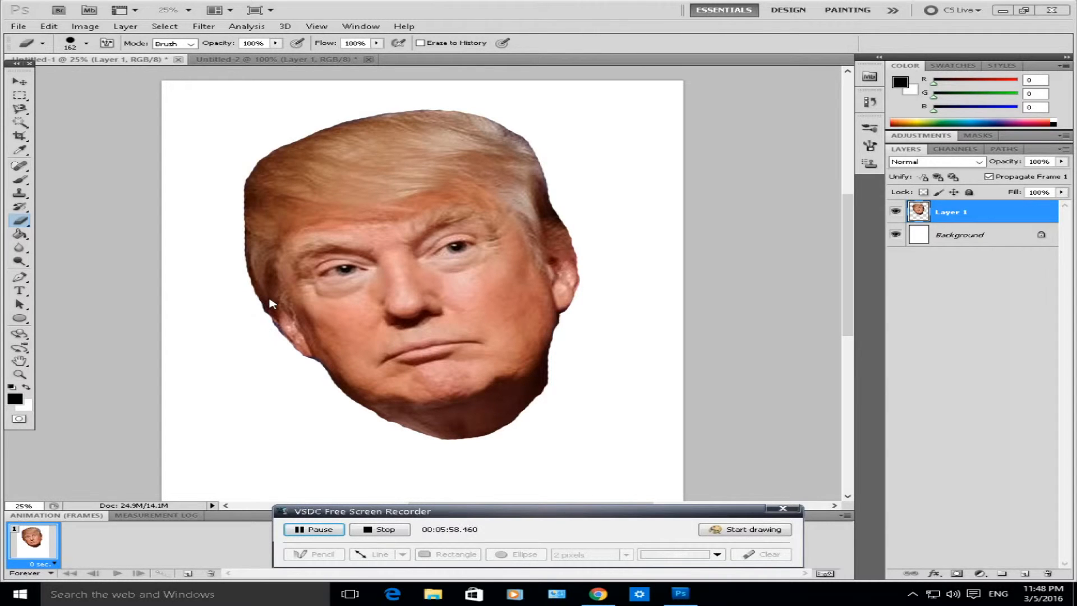
pyautogui.scroll(-6, 556, 219)
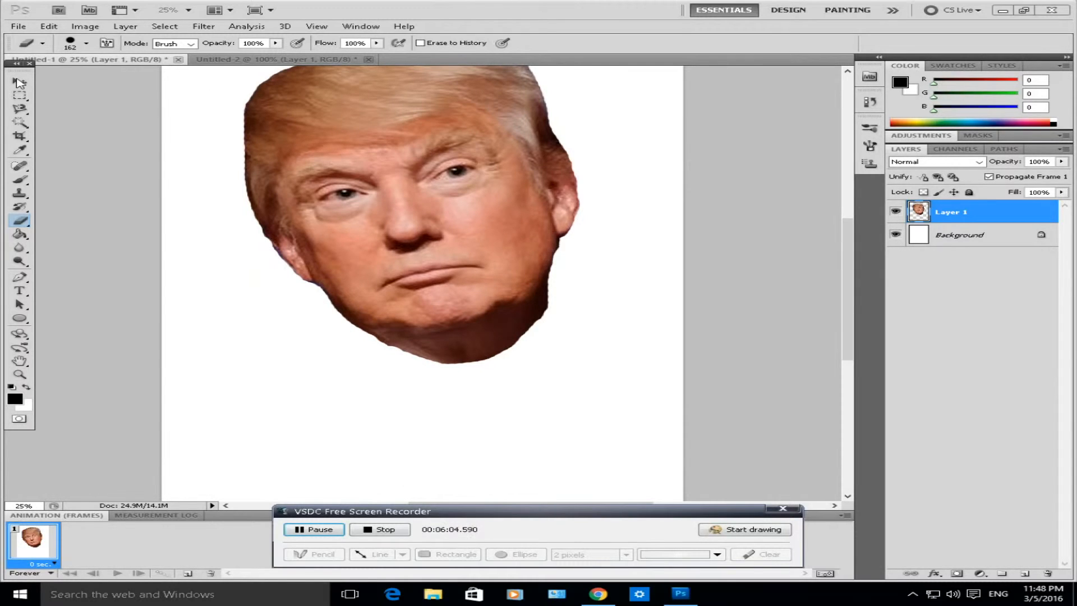
pyautogui.scroll(4, 113, 173)
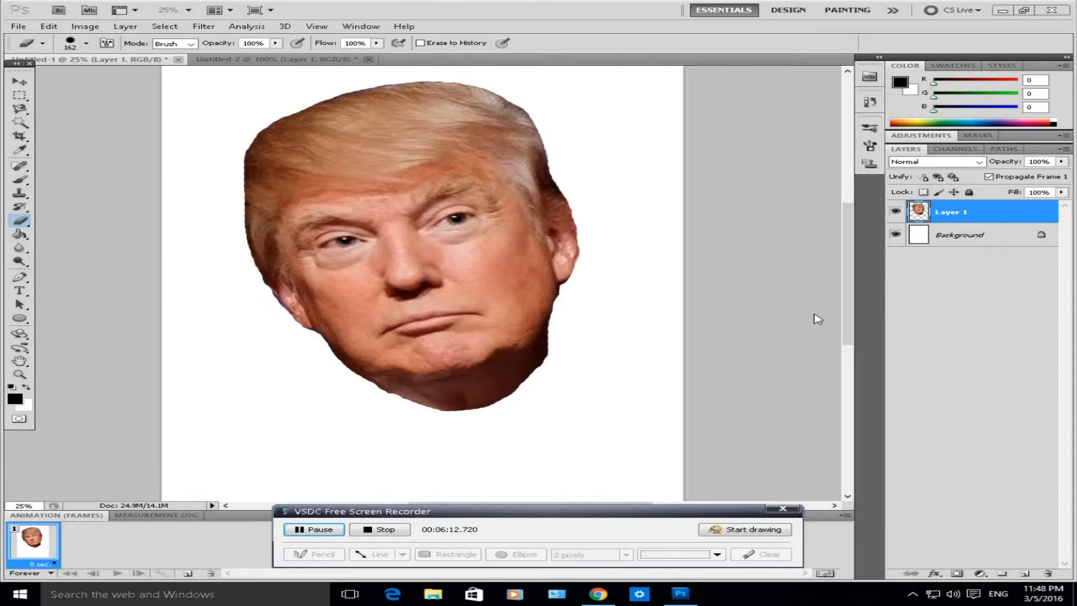
# Copy the cut-out head from Layer 1 using a rectangular selection around it, and clear the selection.
pyautogui.click(27, 98)
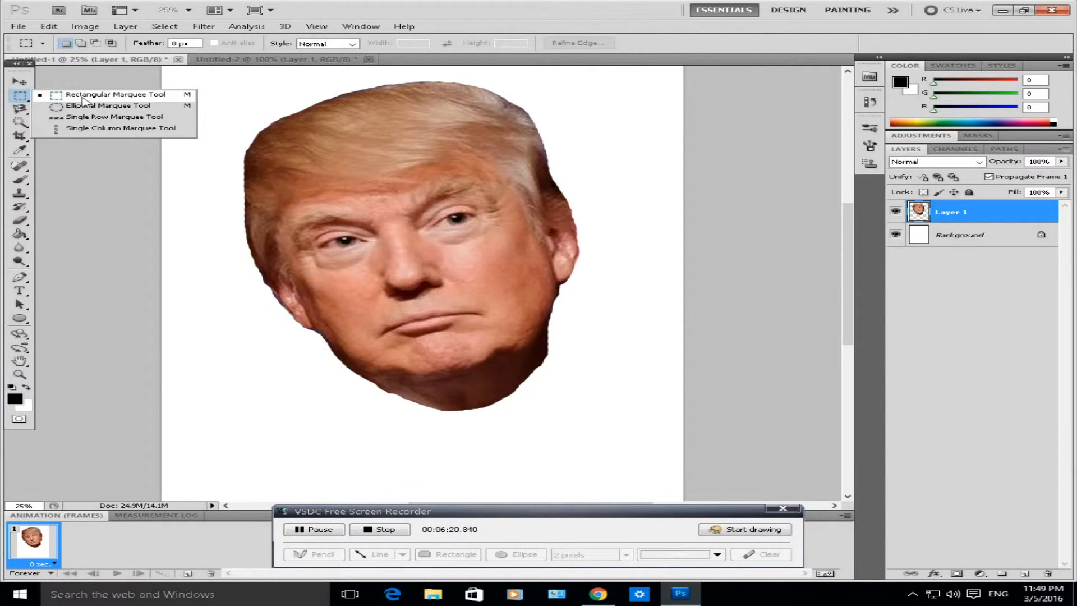
pyautogui.click(82, 95)
pyautogui.moveTo(189, 70); pyautogui.dragTo(646, 424)
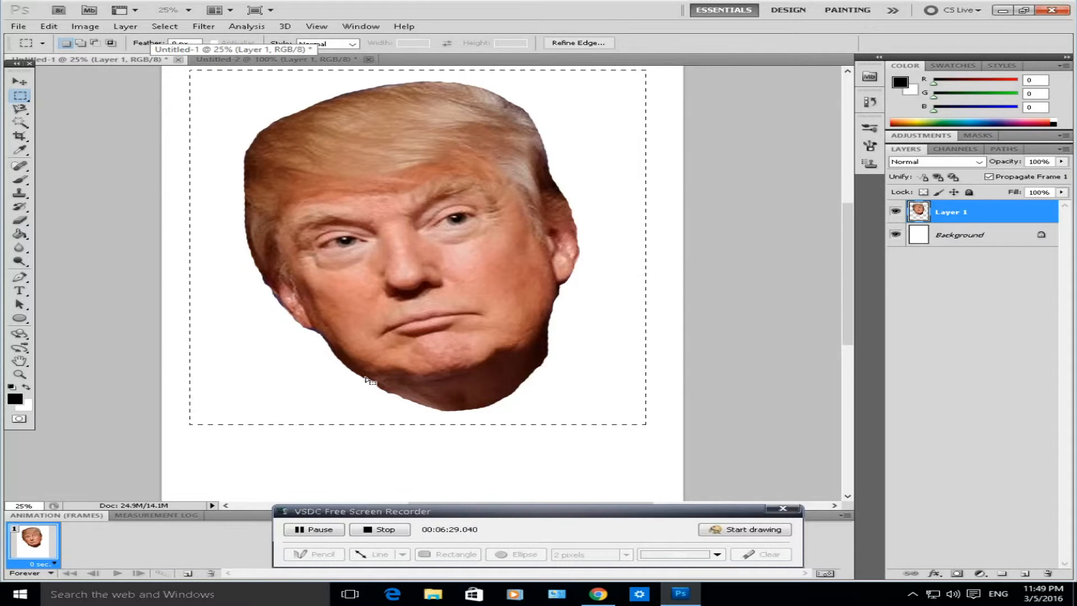
pyautogui.click(49, 27)
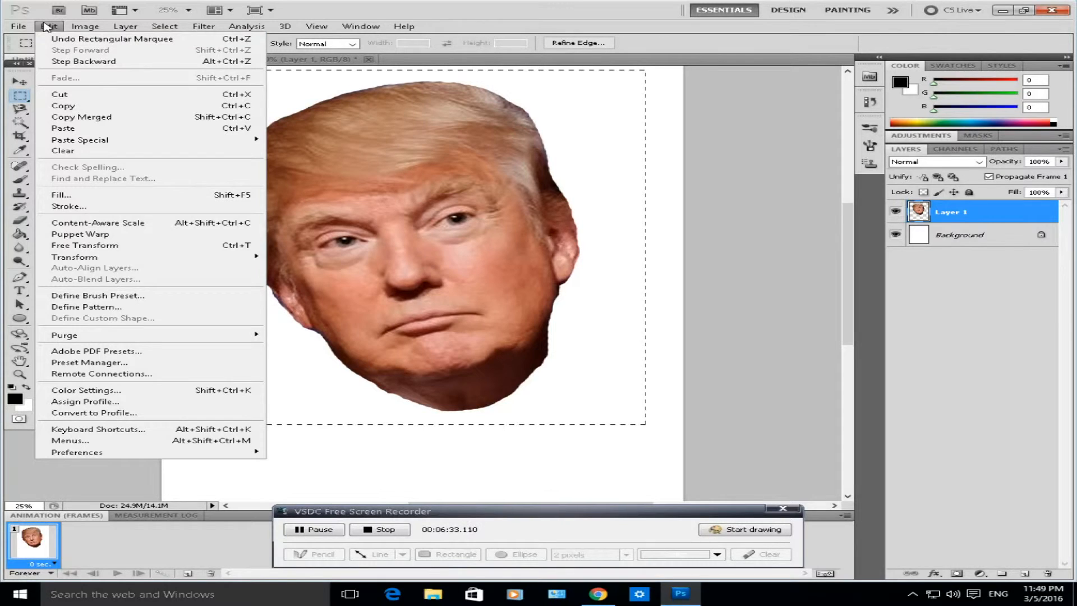
pyautogui.click(74, 106)
pyautogui.moveTo(193, 101); pyautogui.dragTo(204, 102)
pyautogui.click(209, 104)
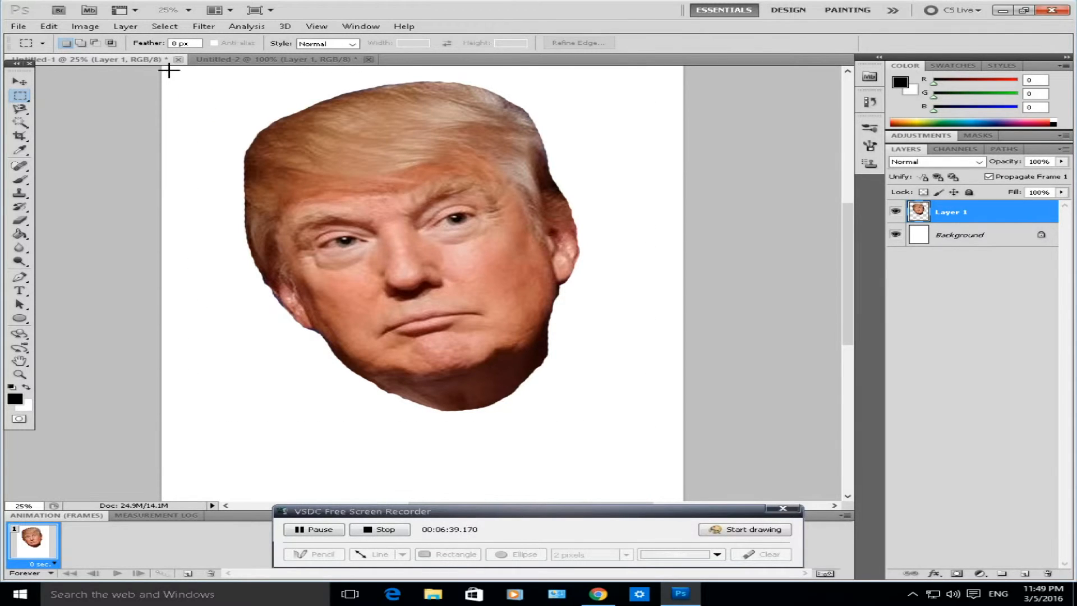
# Paste the copied head into the Untitled-2 football photo.
pyautogui.click(19, 82)
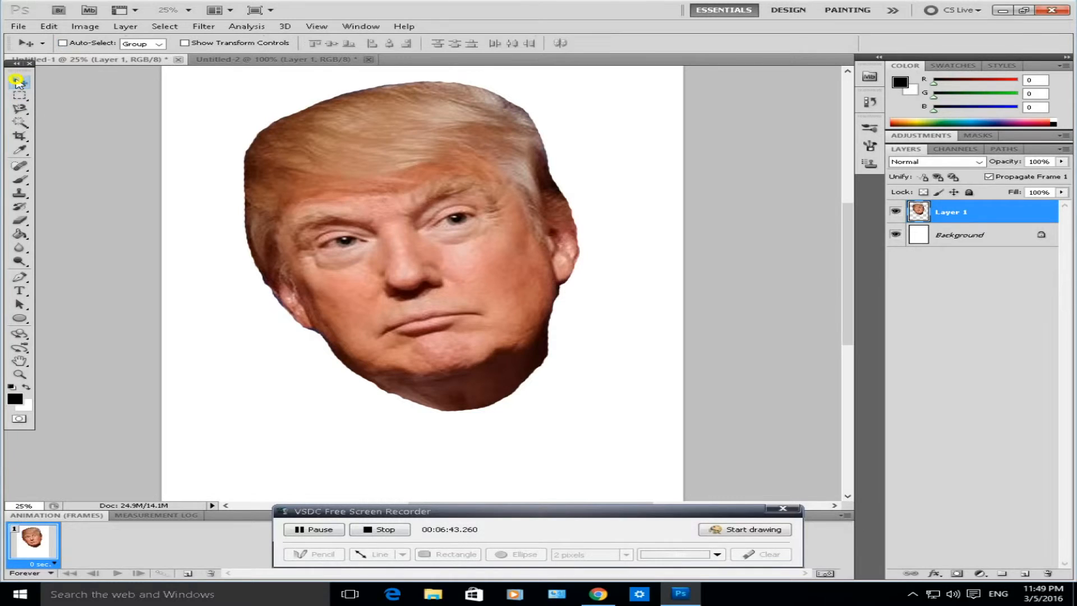
pyautogui.click(292, 60)
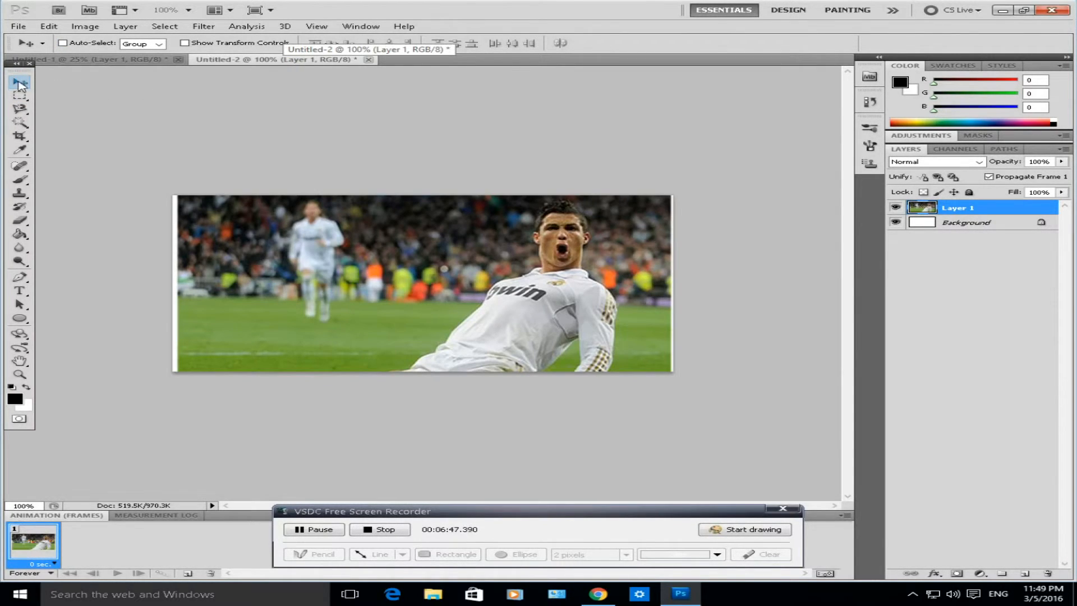
pyautogui.click(49, 26)
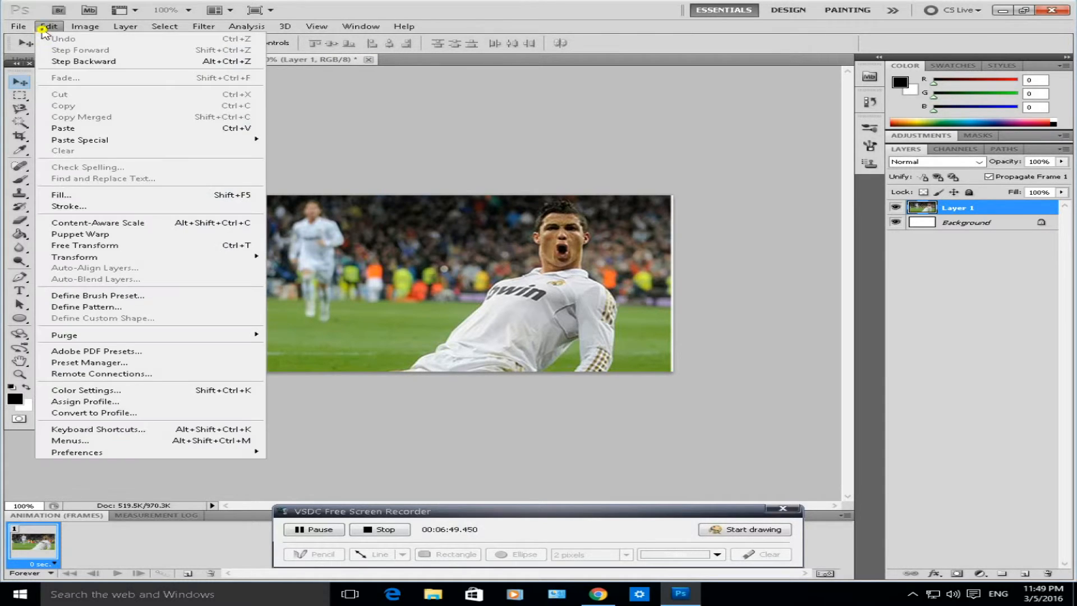
pyautogui.click(73, 126)
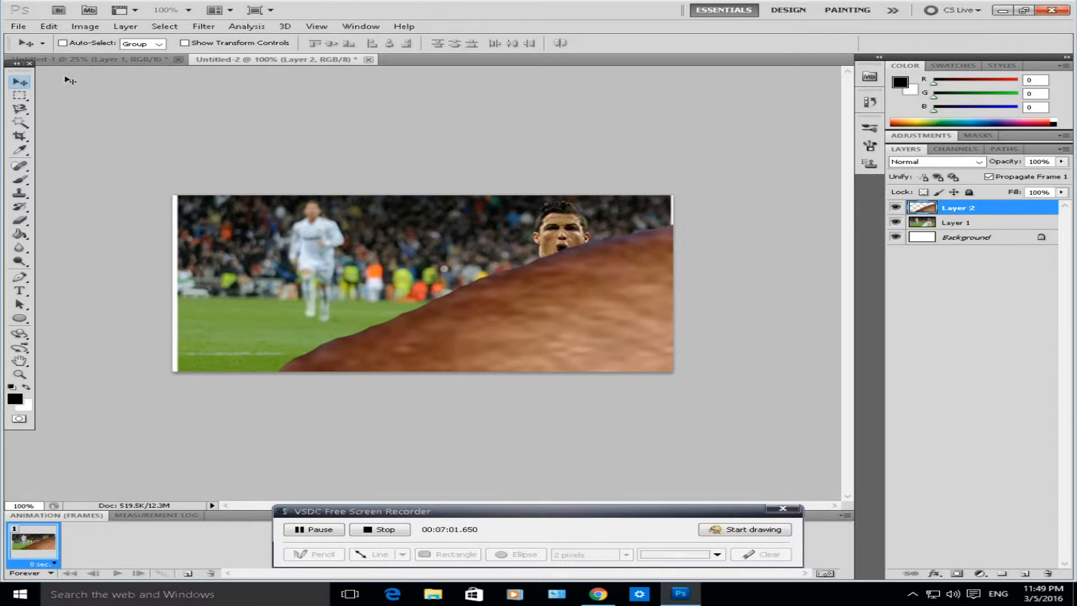
# Scale the pasted head to about 6.25% width and 5.15% height and place it over the sliding footballer's head.
pyautogui.click(49, 26)
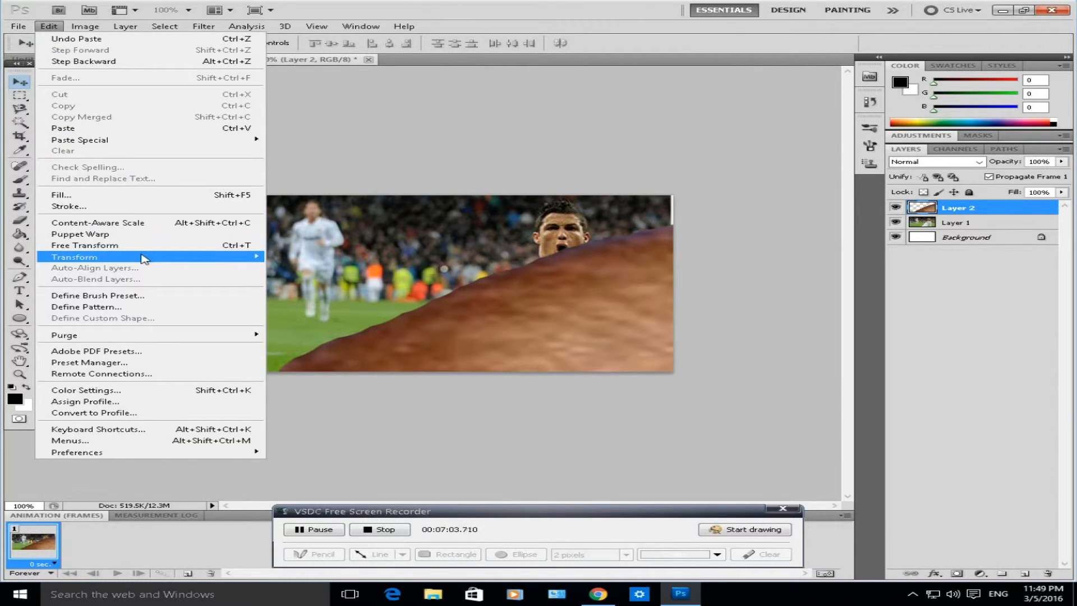
pyautogui.moveTo(115, 264)
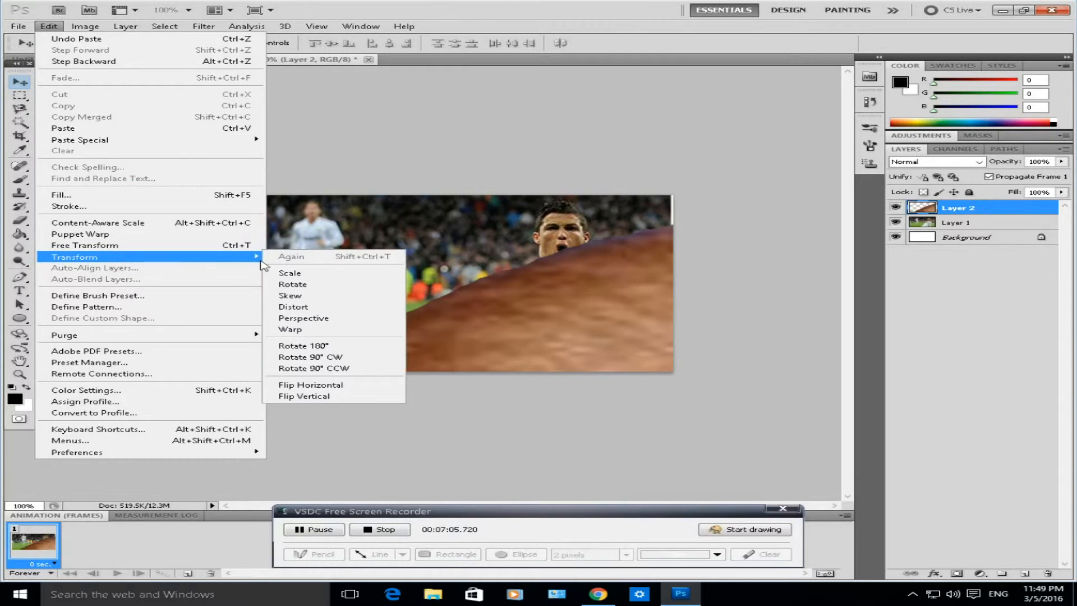
pyautogui.click(324, 281)
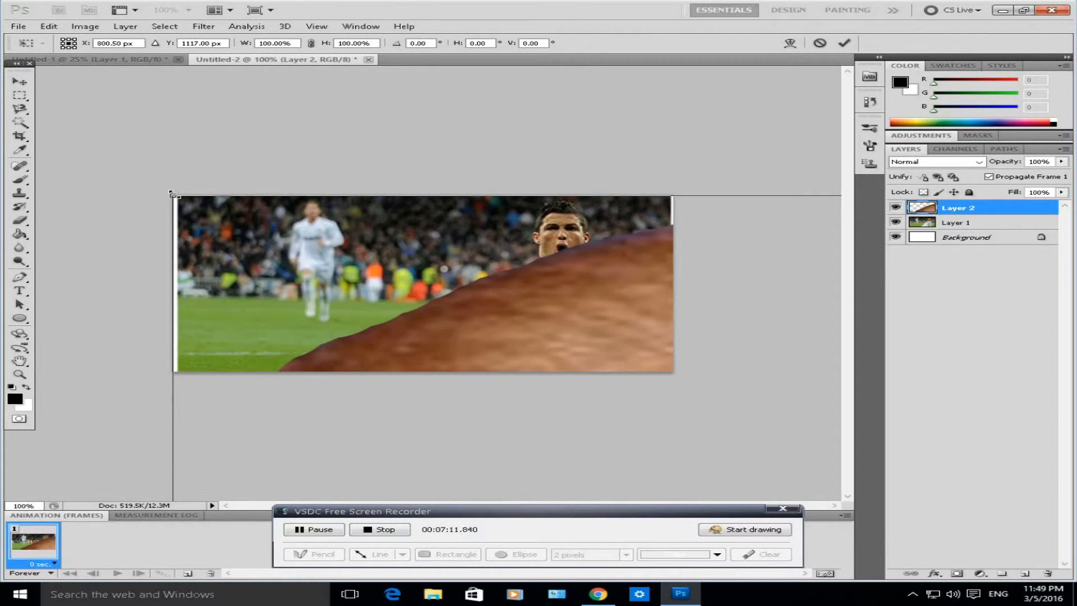
pyautogui.moveTo(172, 194); pyautogui.dragTo(469, 377)
pyautogui.moveTo(576, 418); pyautogui.dragTo(279, 194)
pyautogui.moveTo(174, 154); pyautogui.dragTo(476, 409)
pyautogui.moveTo(537, 438); pyautogui.dragTo(341, 173)
pyautogui.moveTo(316, 136); pyautogui.dragTo(510, 200)
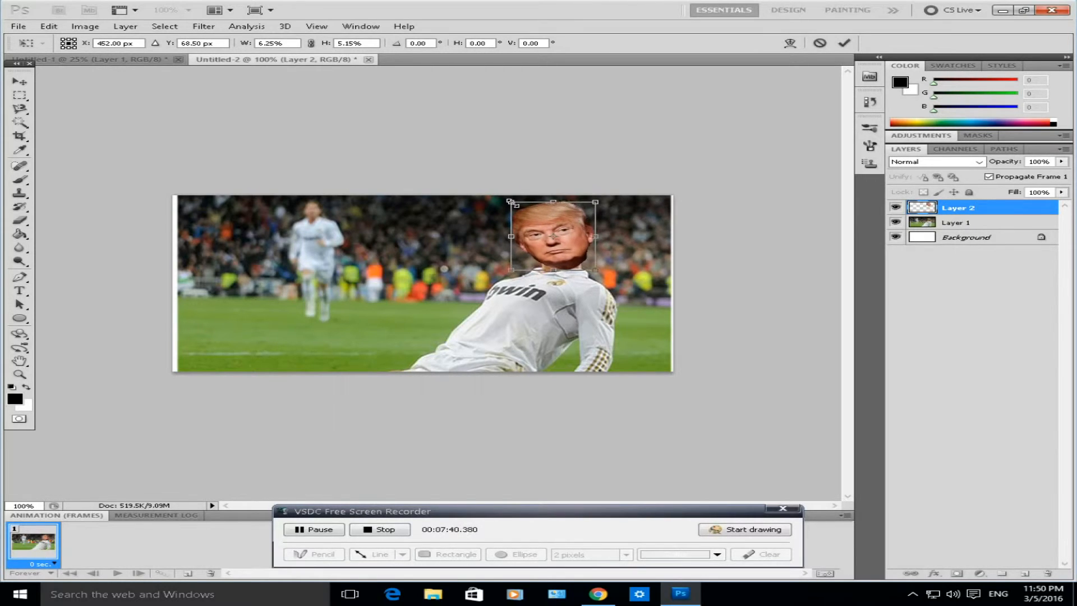
pyautogui.doubleClick(514, 213)
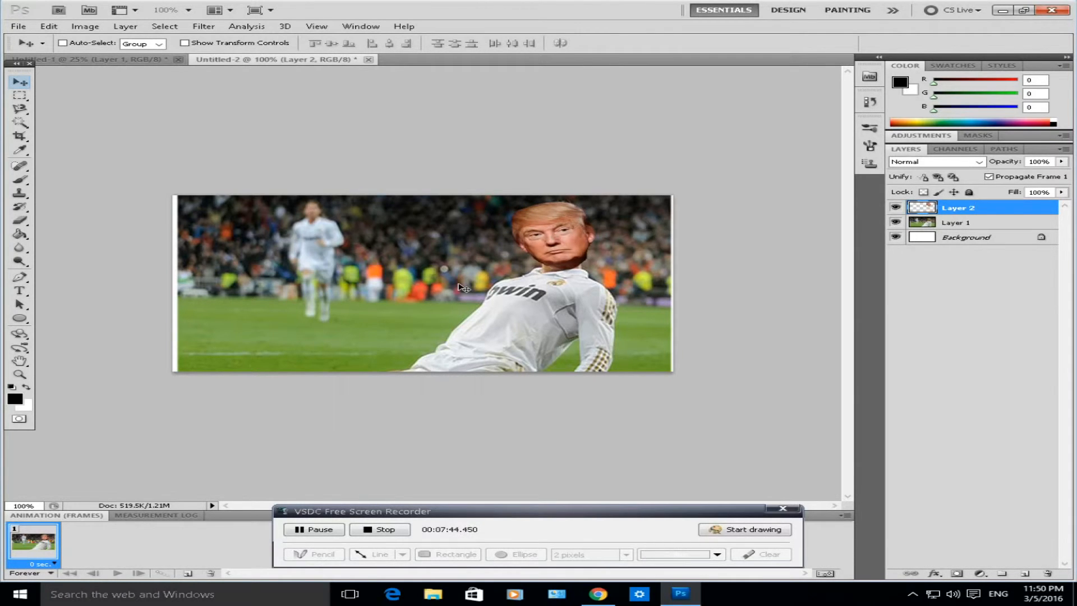
# Rotate the pasted head on Layer 2 clockwise so that it sits upright above the footballer's collar.
pyautogui.click(49, 27)
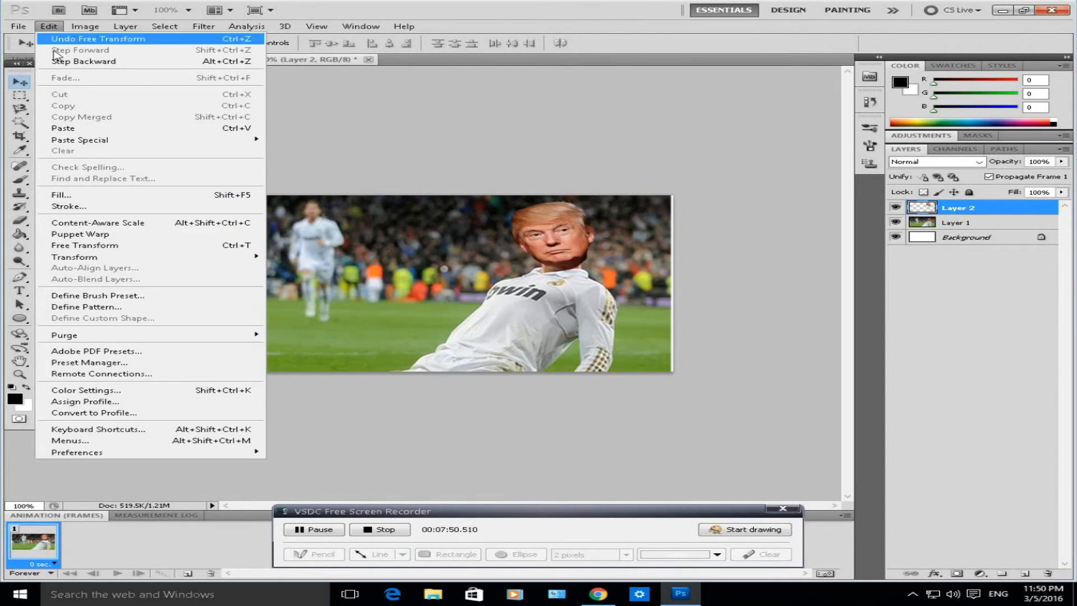
pyautogui.moveTo(144, 263)
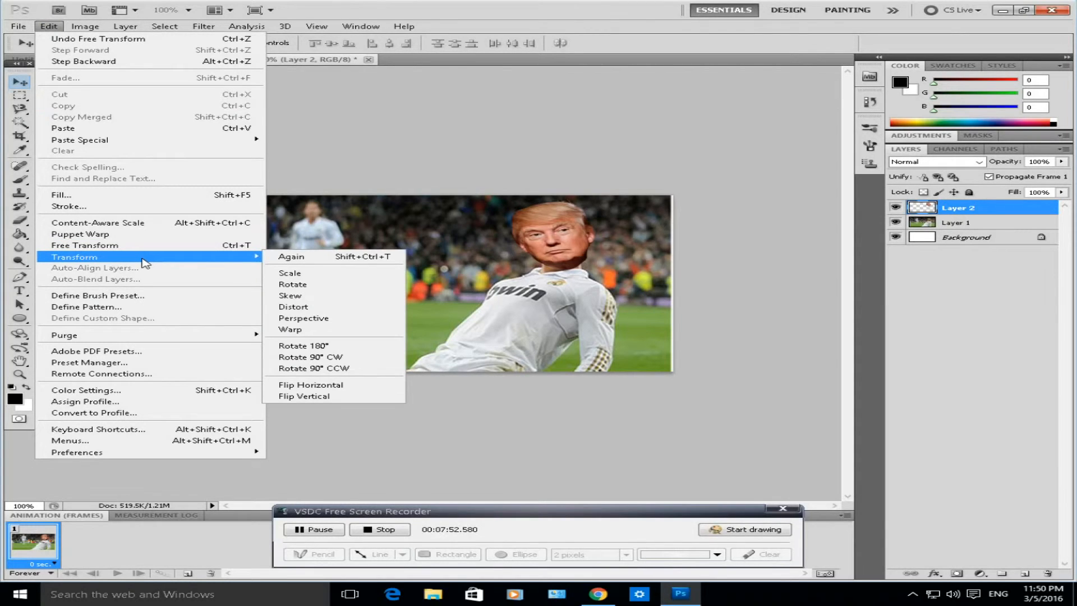
pyautogui.click(298, 285)
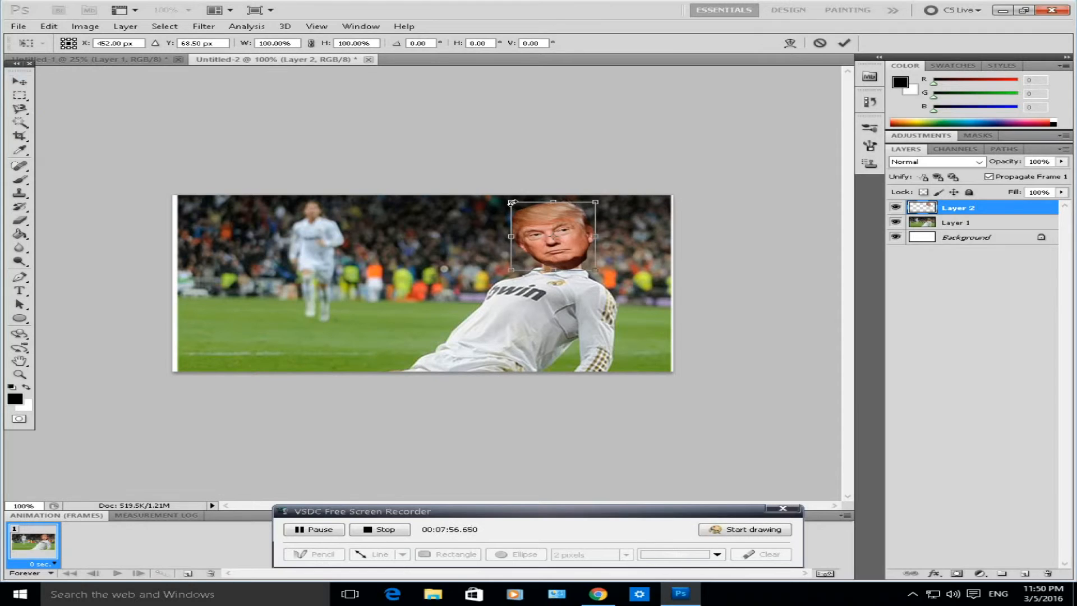
pyautogui.moveTo(512, 202); pyautogui.dragTo(537, 195)
pyautogui.press('Return')
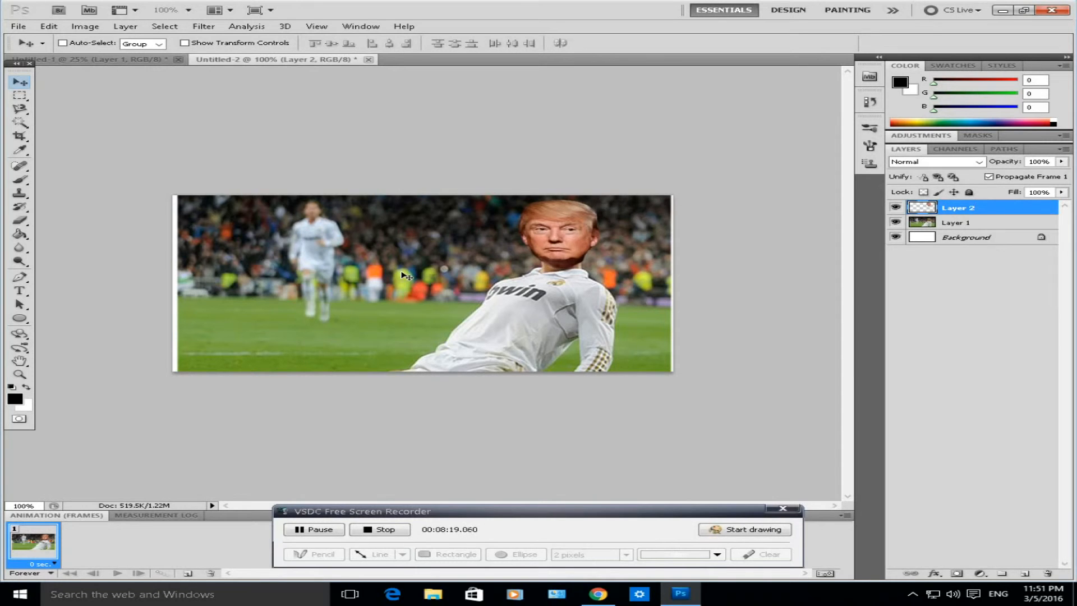
# Clone the dark skin under the chin over the left and middle of the footballer's bare neck on Layer 2 with the Clone Stamp tool.
pyautogui.hotkey('ctrl', '+')
pyautogui.hotkey('ctrl', '+')
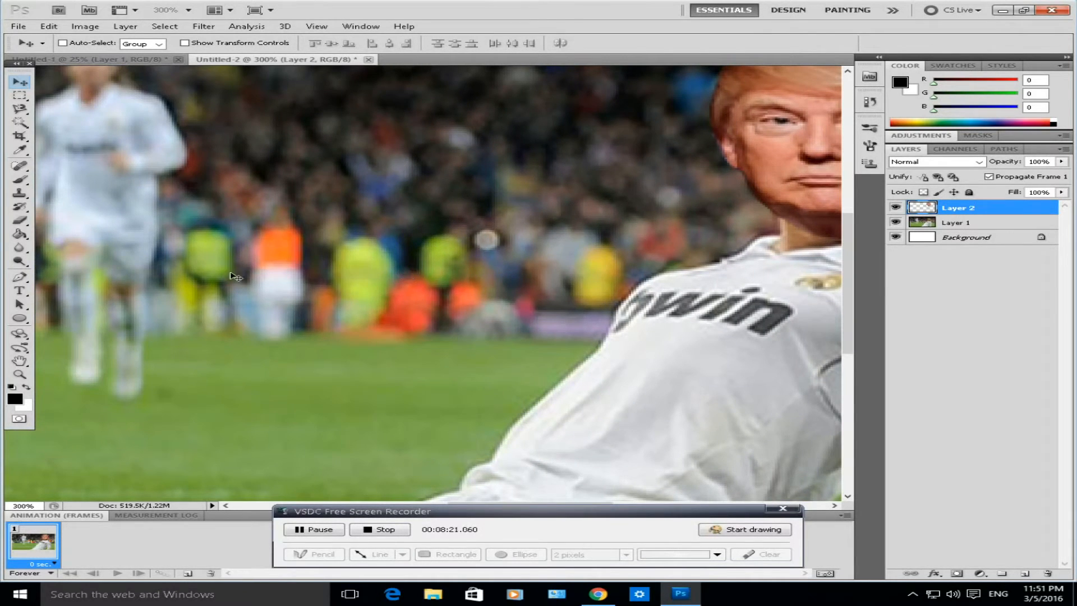
pyautogui.moveTo(419, 511); pyautogui.dragTo(420, 526)
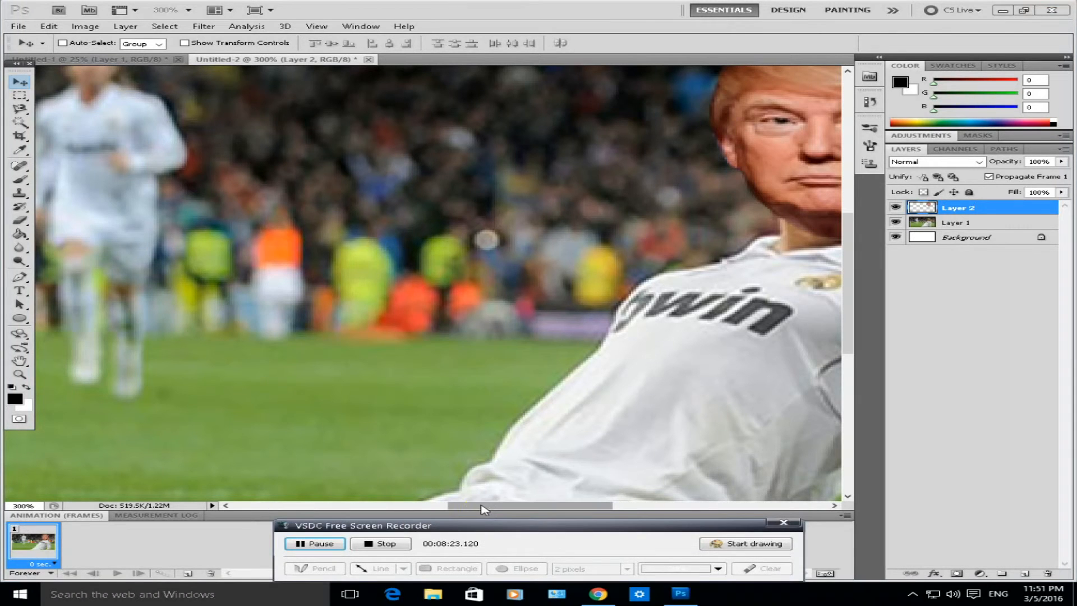
pyautogui.moveTo(529, 508); pyautogui.dragTo(572, 508)
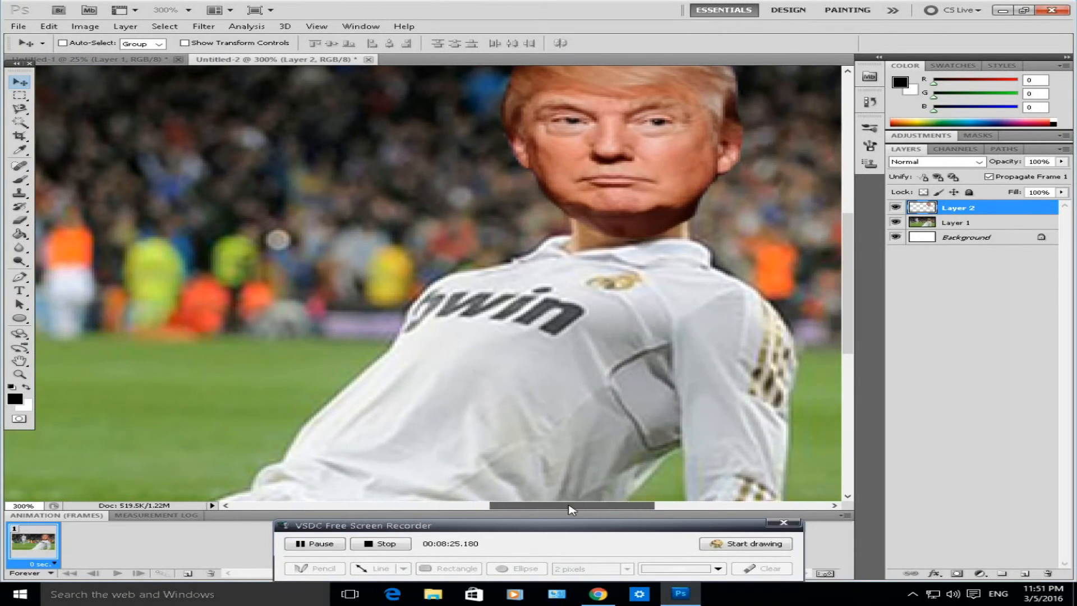
pyautogui.scroll(4, 712, 209)
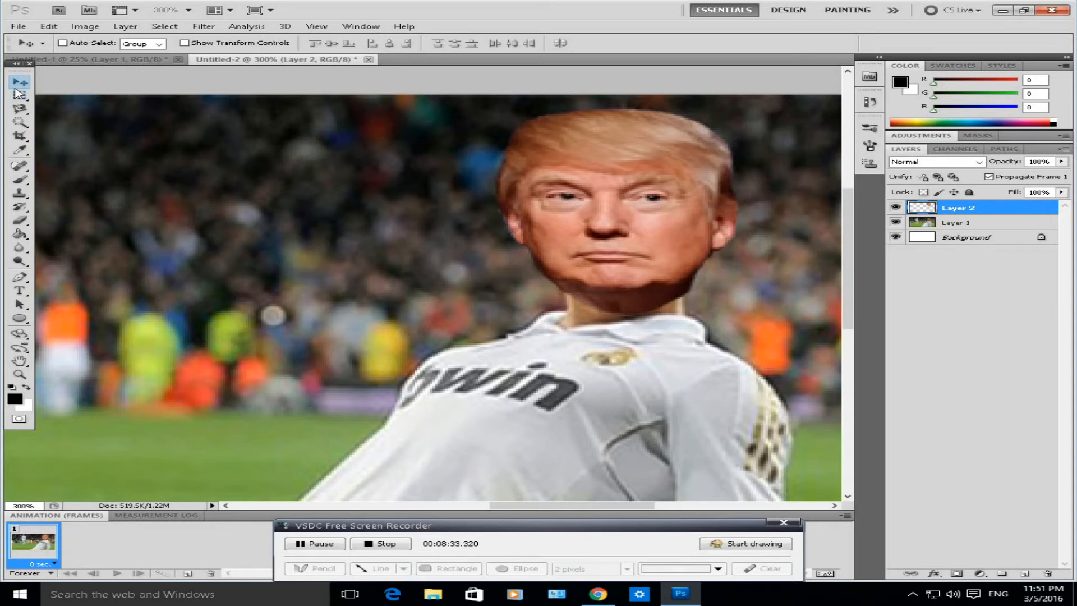
pyautogui.click(20, 197)
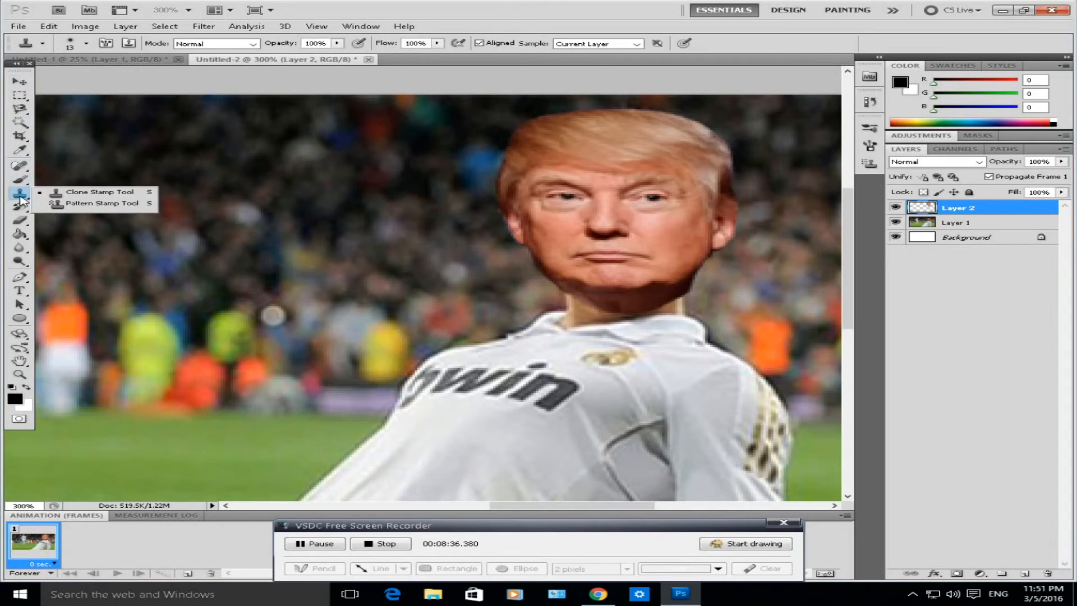
pyautogui.click(77, 196)
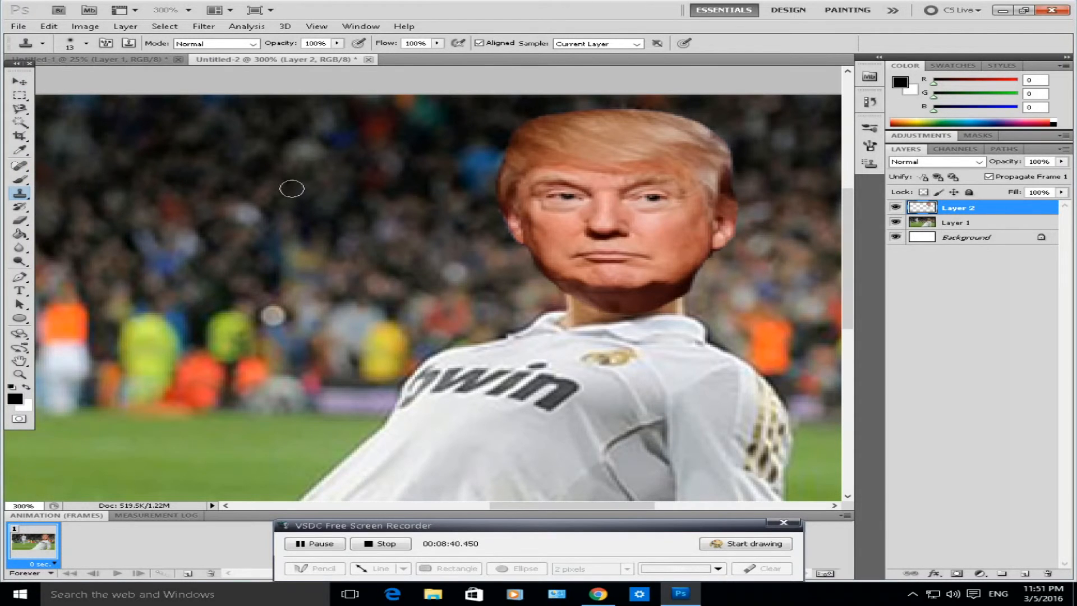
pyautogui.keyDown('alt'); pyautogui.click(600, 301); pyautogui.keyUp('alt')
pyautogui.moveTo(594, 303); pyautogui.dragTo(589, 304)
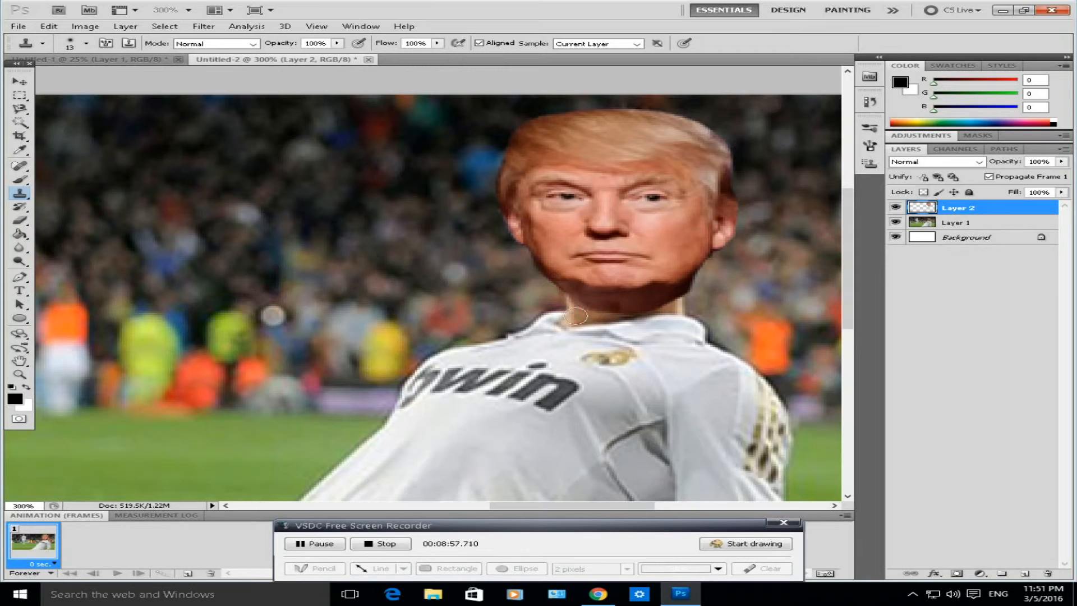
pyautogui.moveTo(576, 317)
pyautogui.mouseDown()
pyautogui.moveTo(568, 326)
pyautogui.moveTo(616, 312)
pyautogui.moveTo(591, 314)
pyautogui.mouseUp()
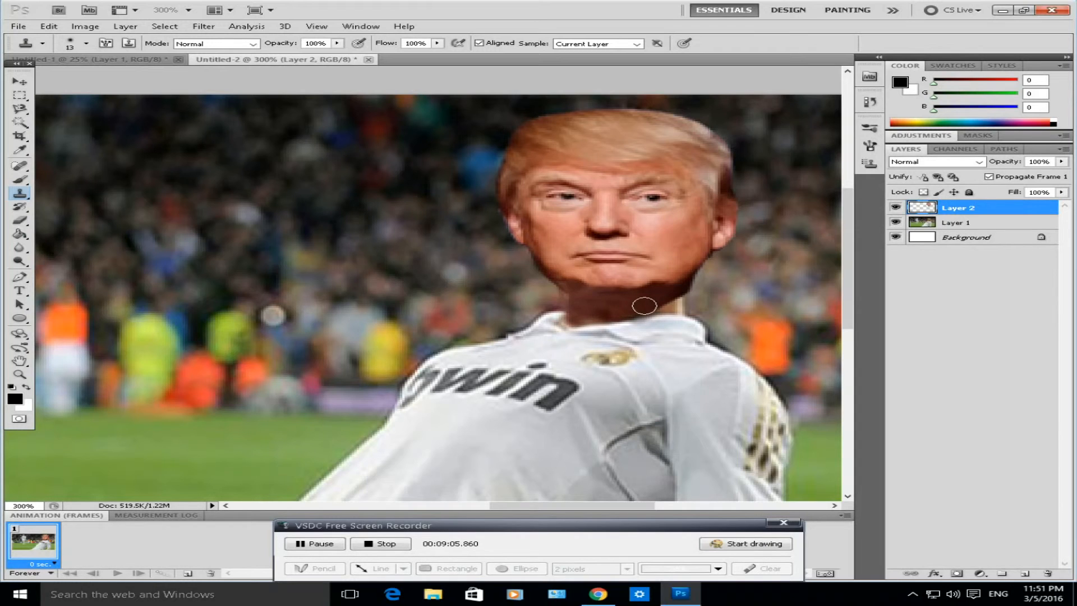
pyautogui.moveTo(583, 312)
pyautogui.mouseDown()
pyautogui.moveTo(615, 311)
pyautogui.moveTo(578, 320)
pyautogui.mouseUp()
# Resample the shaded skin below the jaw and clone it over the remaining light patch on the right side of the neck.
pyautogui.keyDown('alt'); pyautogui.click(676, 300); pyautogui.keyUp('alt')
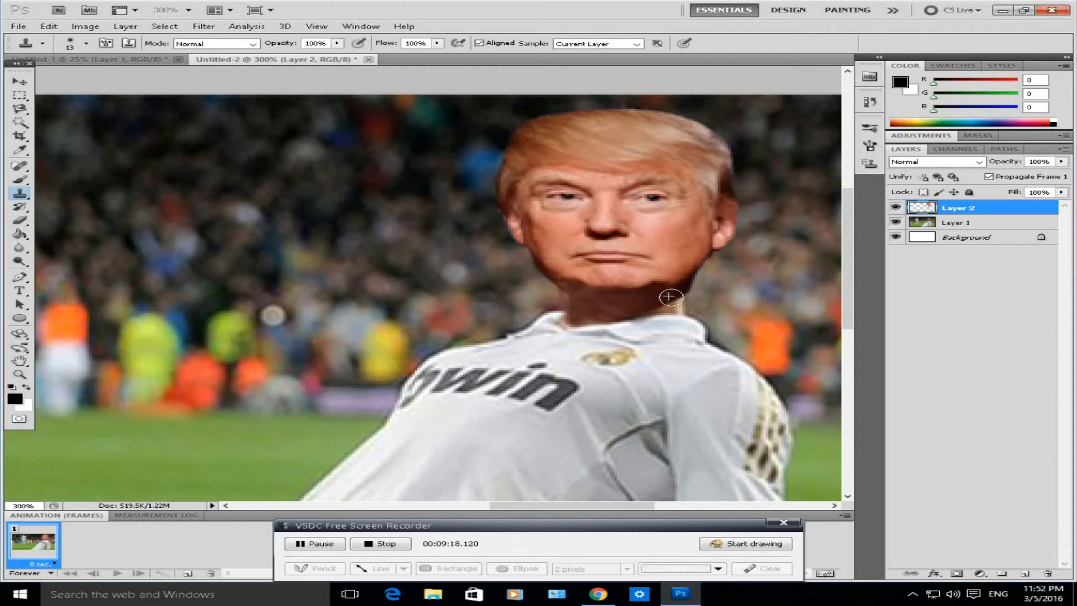
pyautogui.moveTo(679, 309); pyautogui.dragTo(671, 301)
pyautogui.click(673, 302)
pyautogui.keyDown('alt'); pyautogui.click(665, 299); pyautogui.keyUp('alt')
pyautogui.moveTo(669, 302)
pyautogui.mouseDown()
pyautogui.moveTo(674, 312)
pyautogui.moveTo(650, 307)
pyautogui.moveTo(680, 303)
pyautogui.mouseUp()
pyautogui.click(676, 308)
pyautogui.moveTo(547, 339)
pyautogui.mouseDown()
pyautogui.moveTo(601, 295)
pyautogui.moveTo(581, 310)
pyautogui.moveTo(611, 307)
pyautogui.moveTo(591, 329)
pyautogui.moveTo(628, 318)
pyautogui.moveTo(677, 323)
pyautogui.mouseUp()
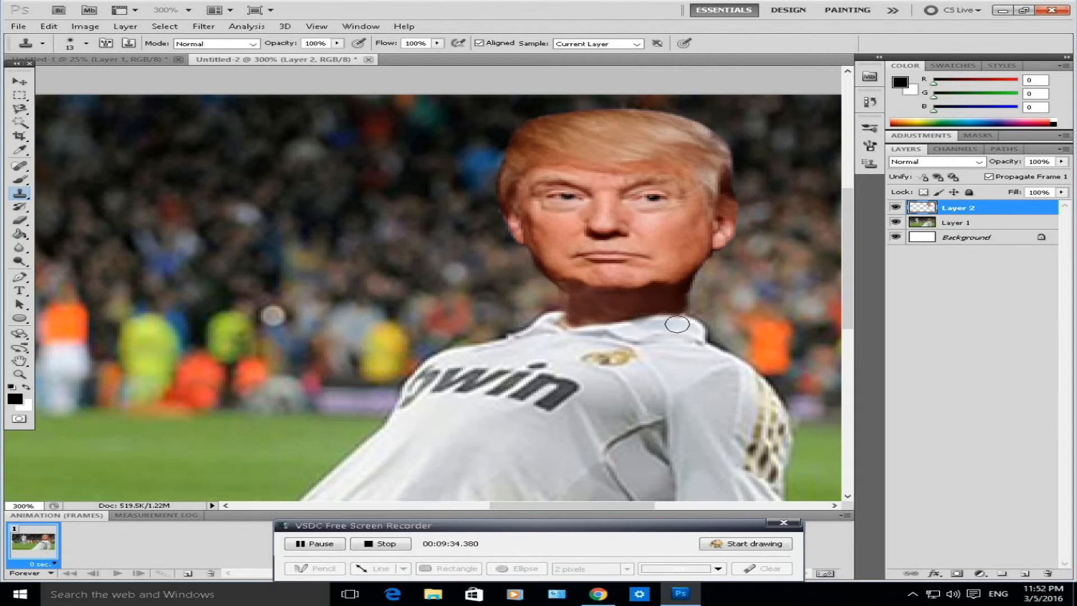
# Apply a Drop Shadow layer style with its default settings to the head on Layer 2.
pyautogui.hotkey('ctrl', '-')
pyautogui.hotkey('ctrl', '-')
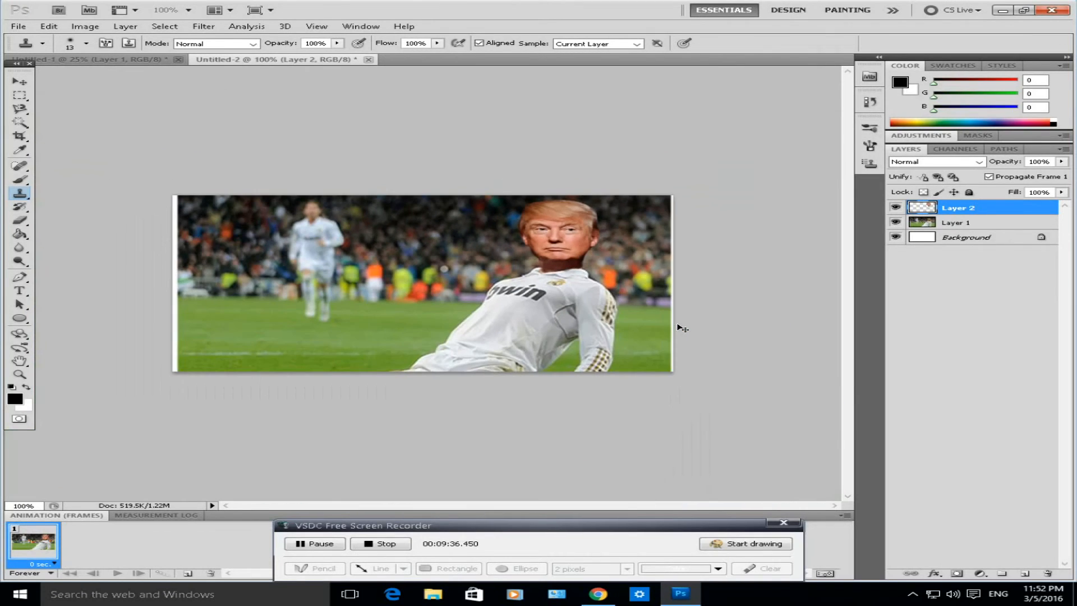
pyautogui.hotkey('ctrl', '+')
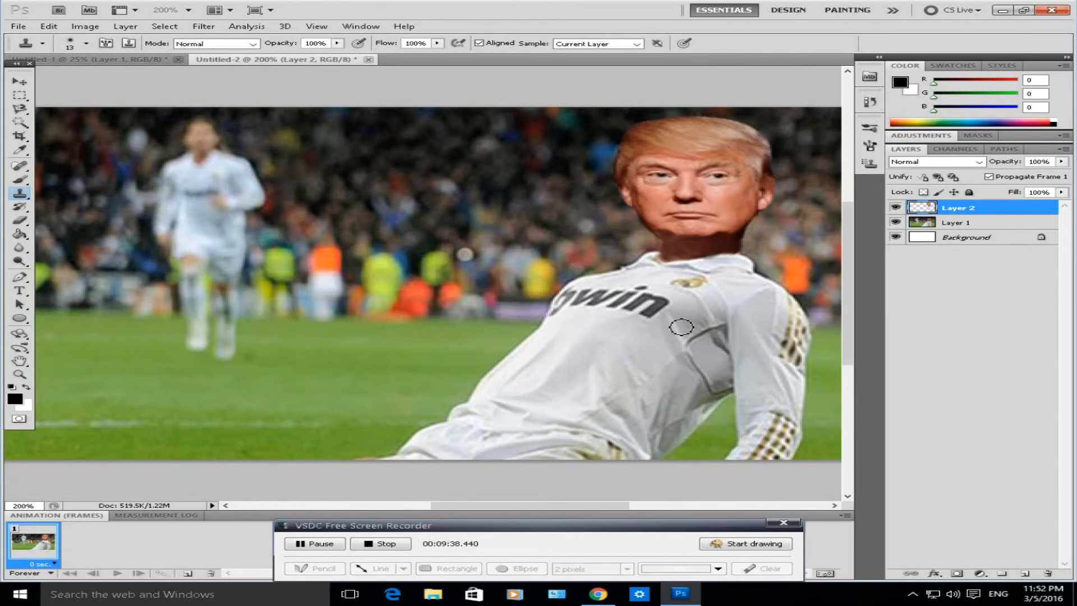
pyautogui.scroll(1, 729, 258)
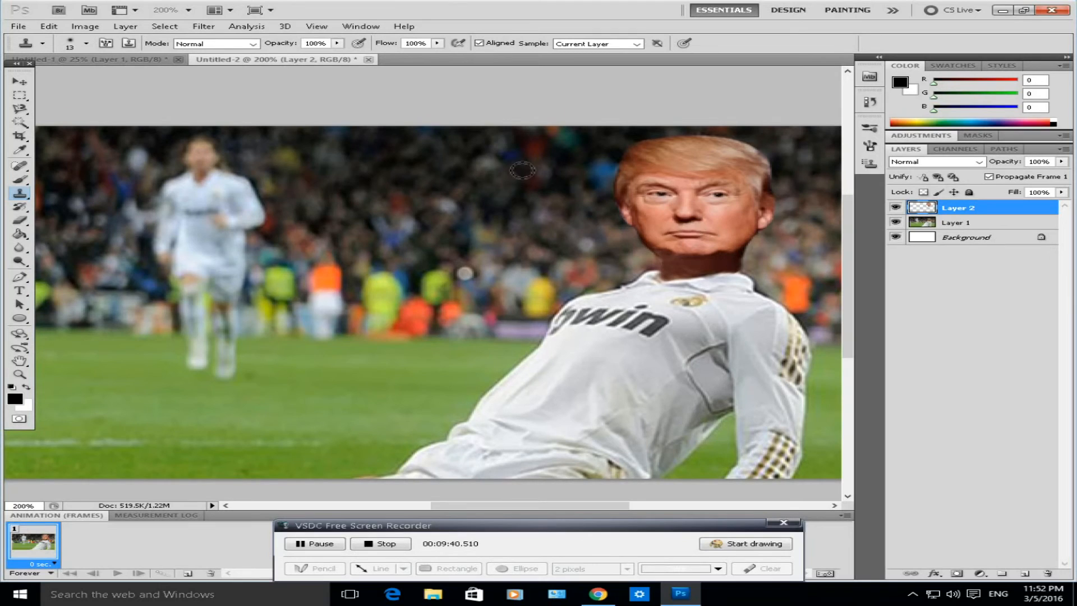
pyautogui.click(20, 81)
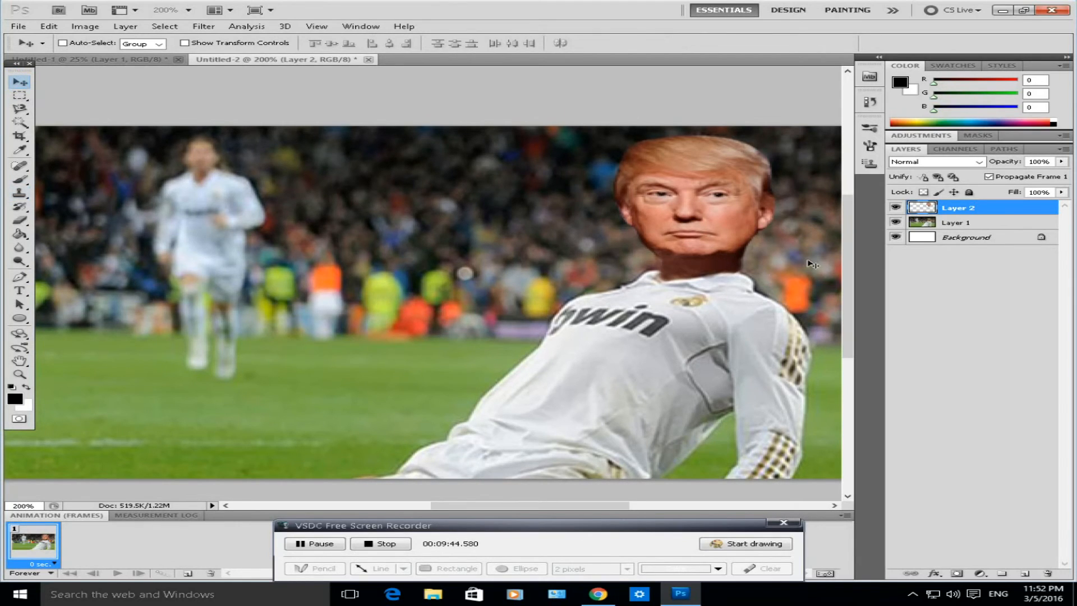
pyautogui.rightClick(960, 212)
pyautogui.click(975, 236)
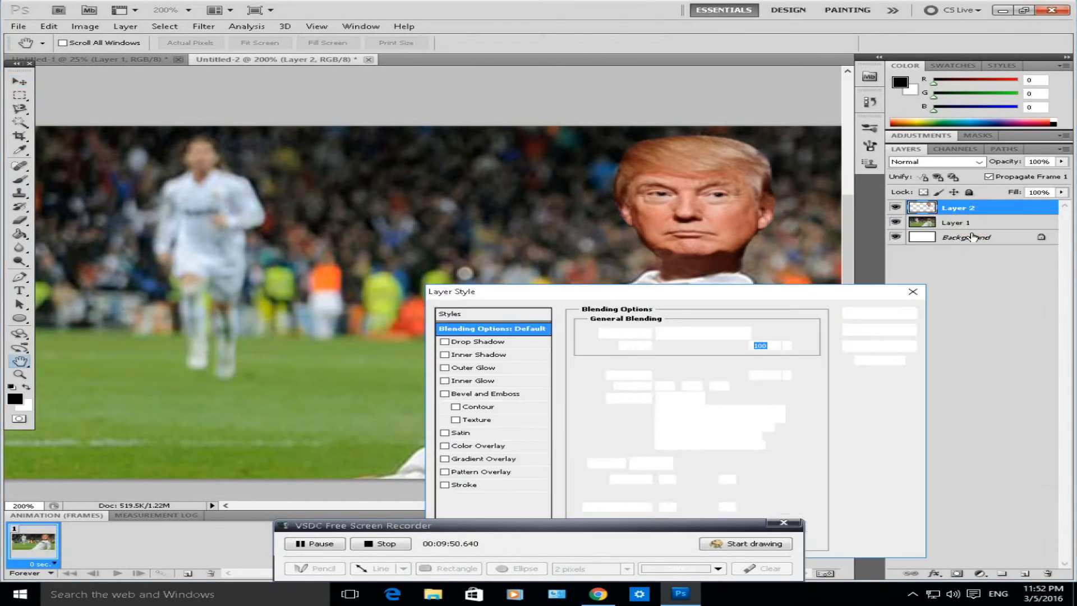
pyautogui.moveTo(601, 299); pyautogui.dragTo(293, 114)
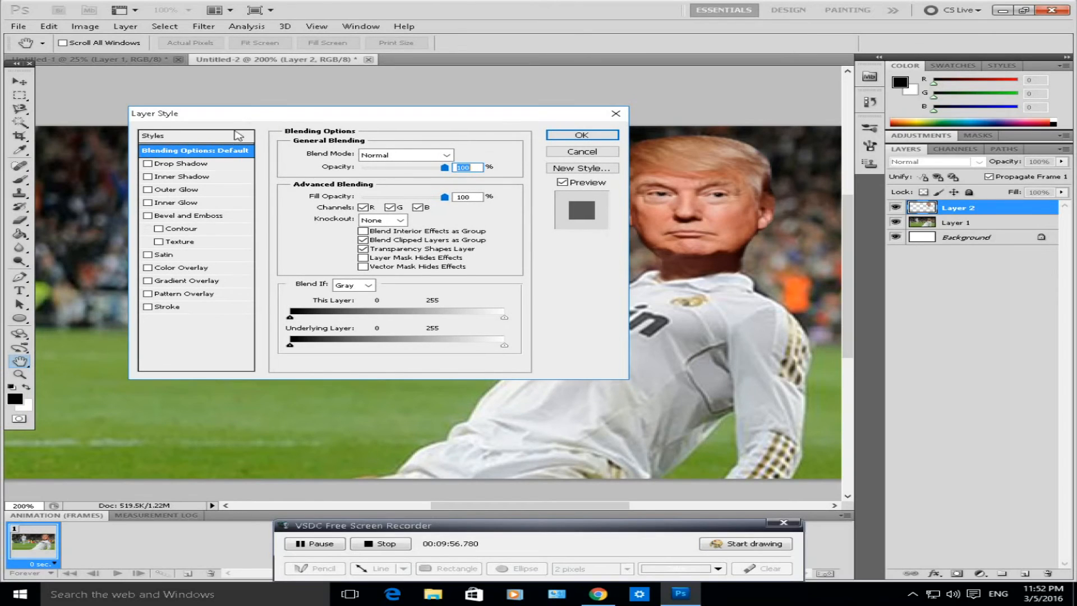
pyautogui.click(149, 164)
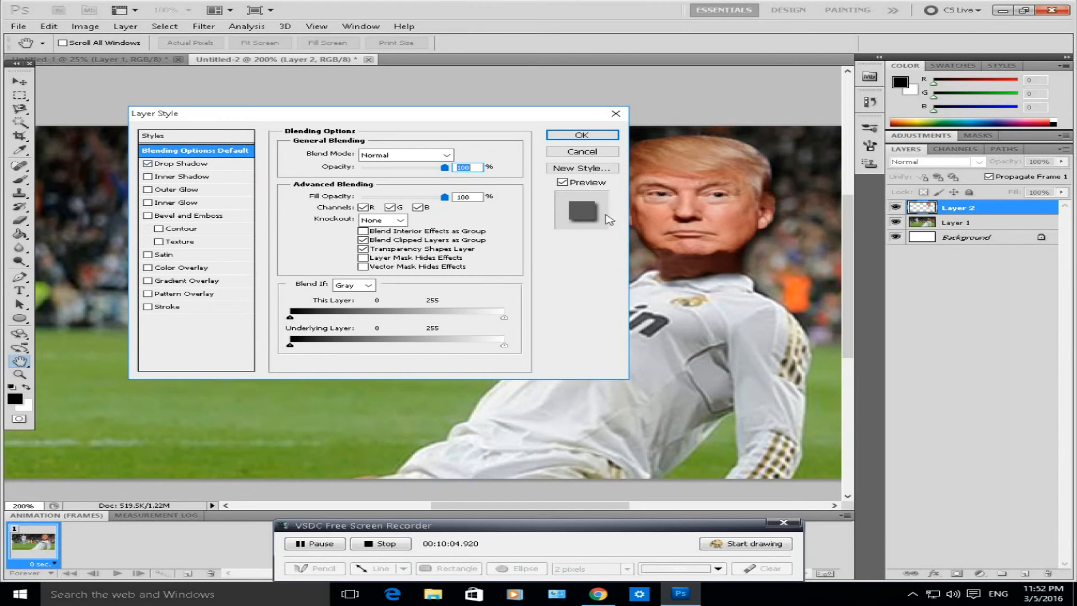
pyautogui.moveTo(517, 117); pyautogui.dragTo(450, 117)
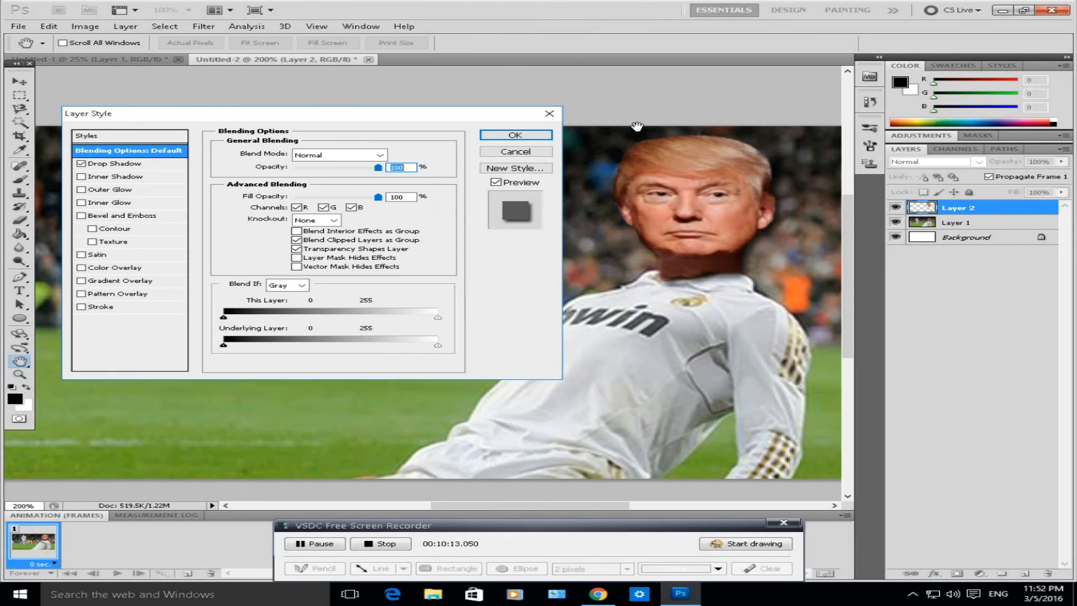
pyautogui.click(521, 137)
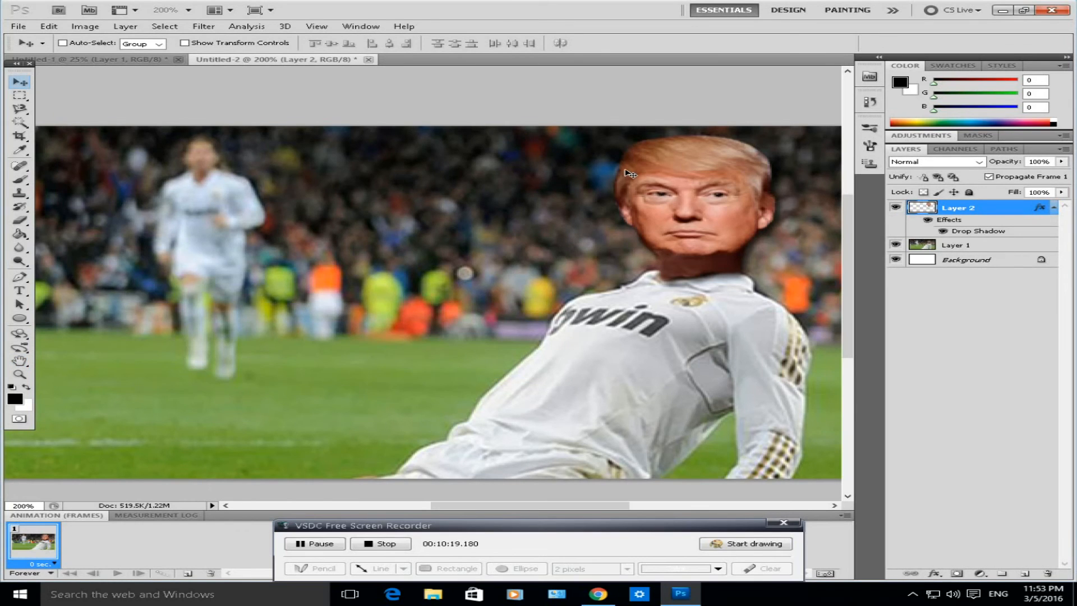
pyautogui.hotkey('ctrl', '-')
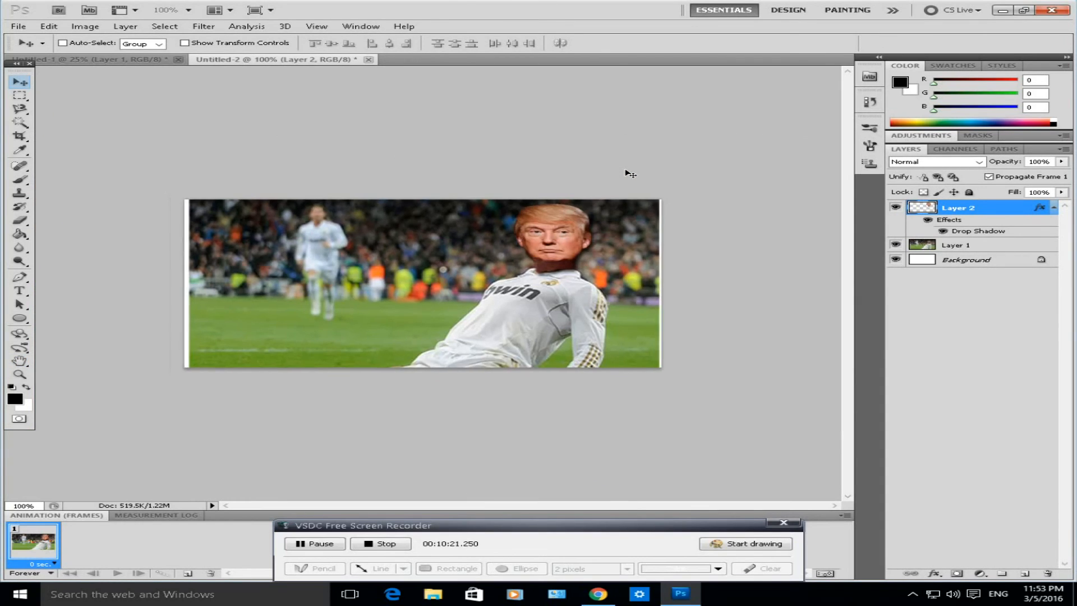
pyautogui.hotkey('ctrl', '+')
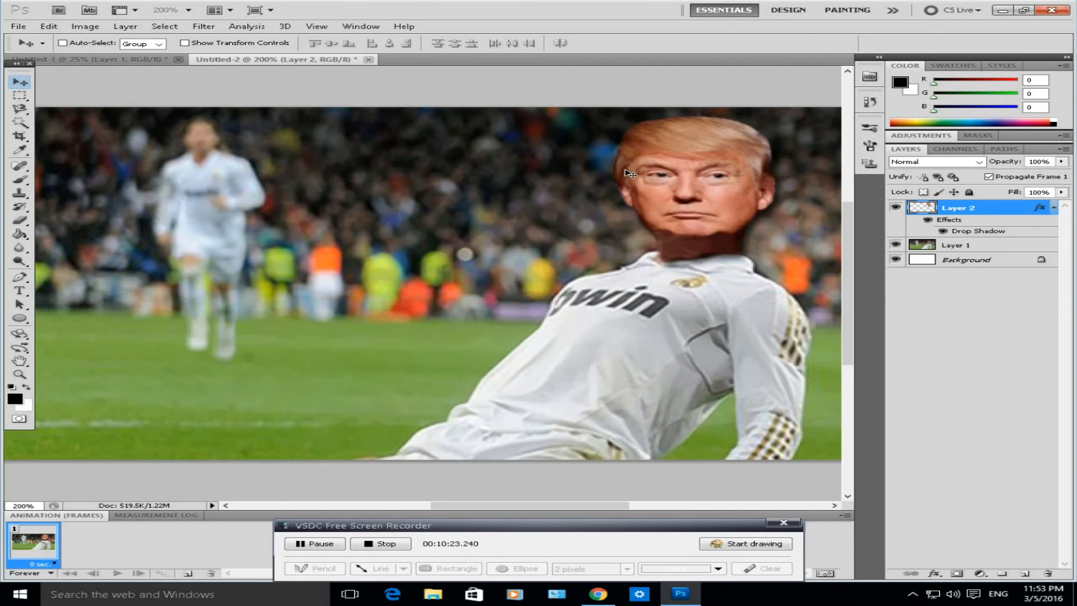